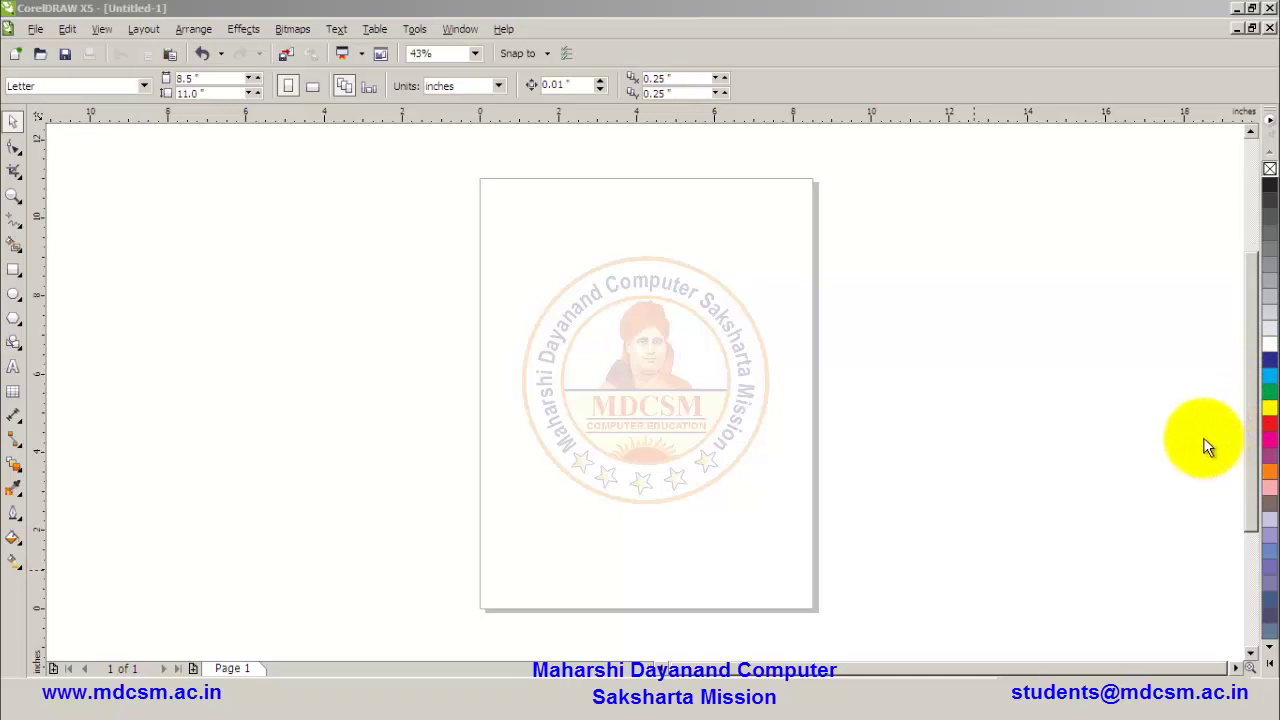
Create a new custom palette named "my colour" on the Desktop with the Palette Editor
left_click(412, 30)
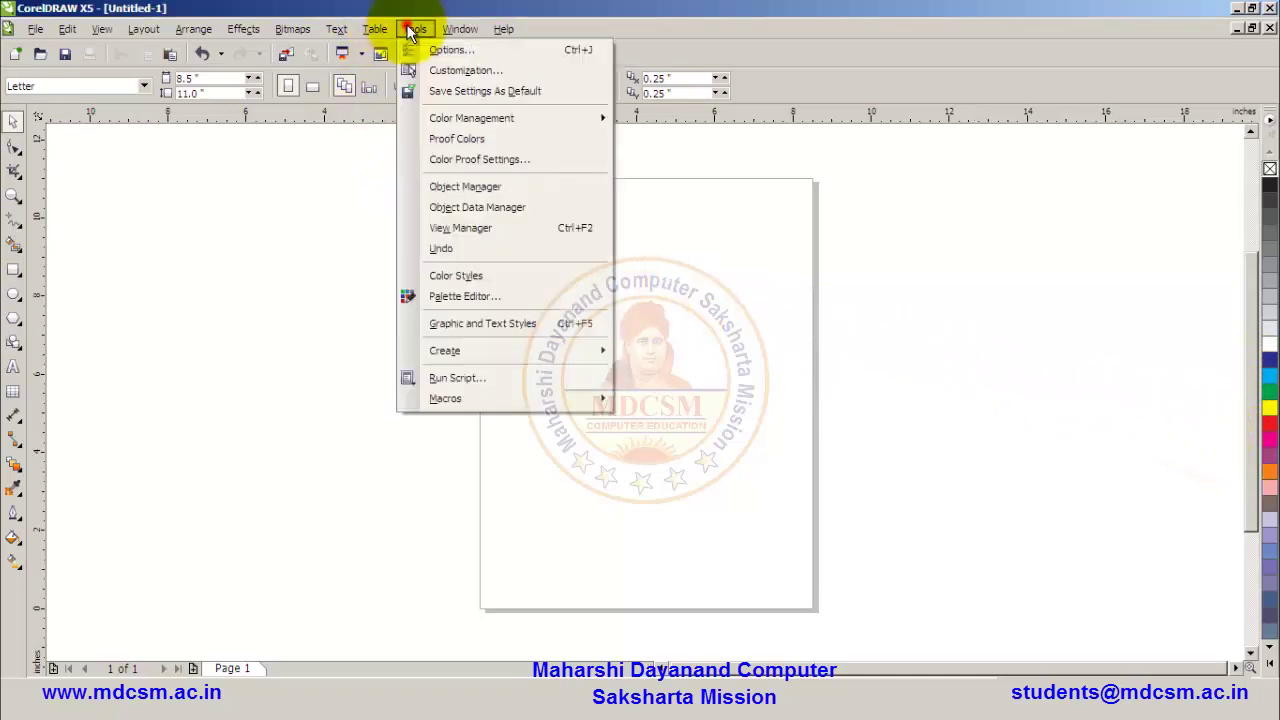
left_click(465, 298)
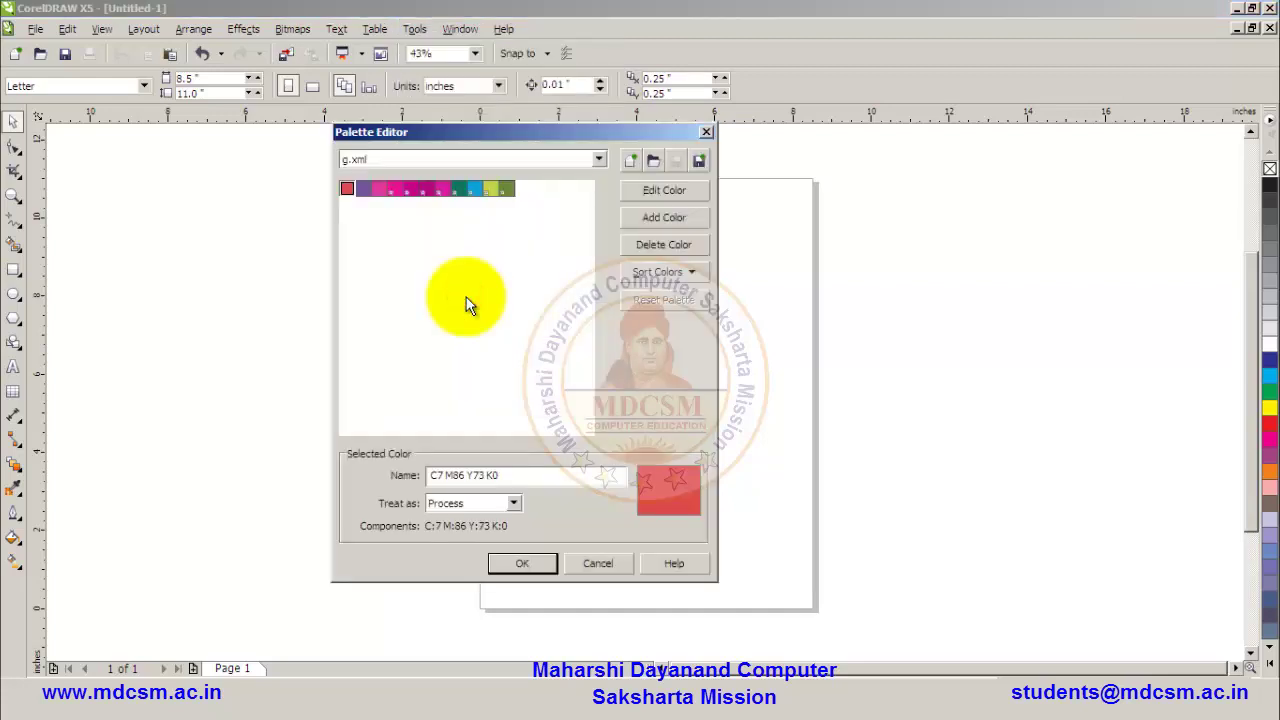
left_click(631, 162)
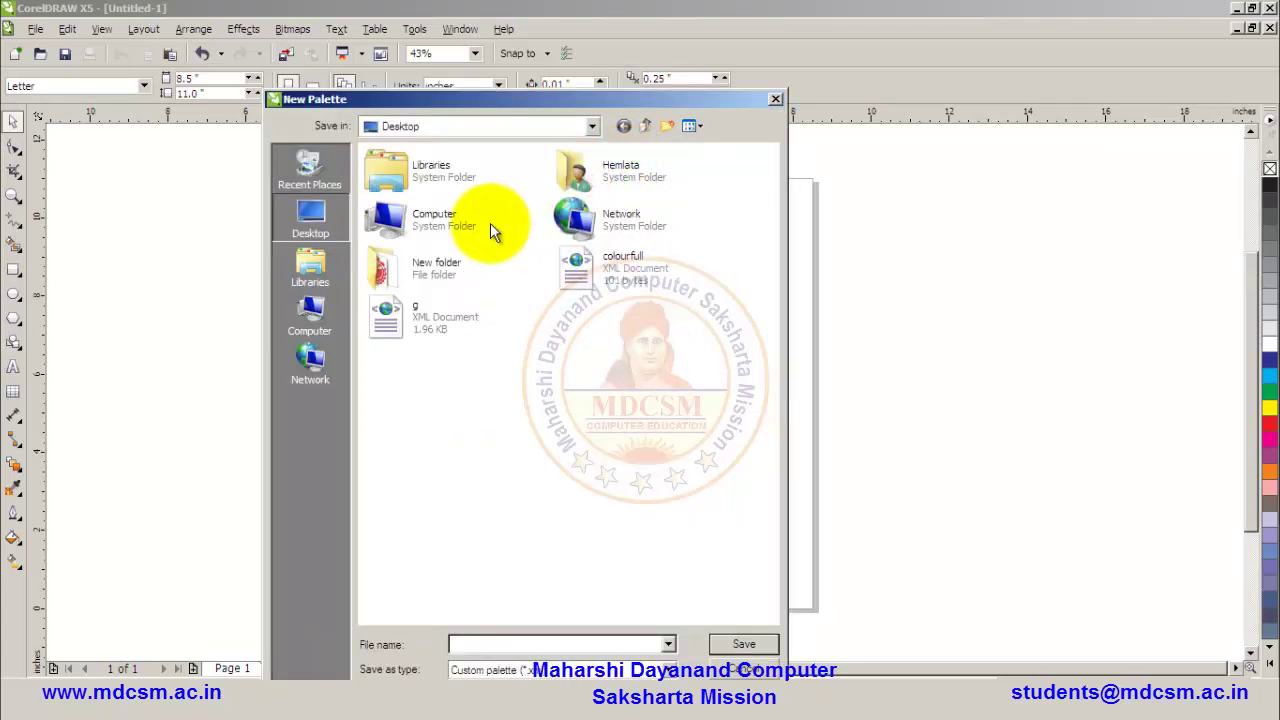
left_click_drag(535, 96, 538, 50)
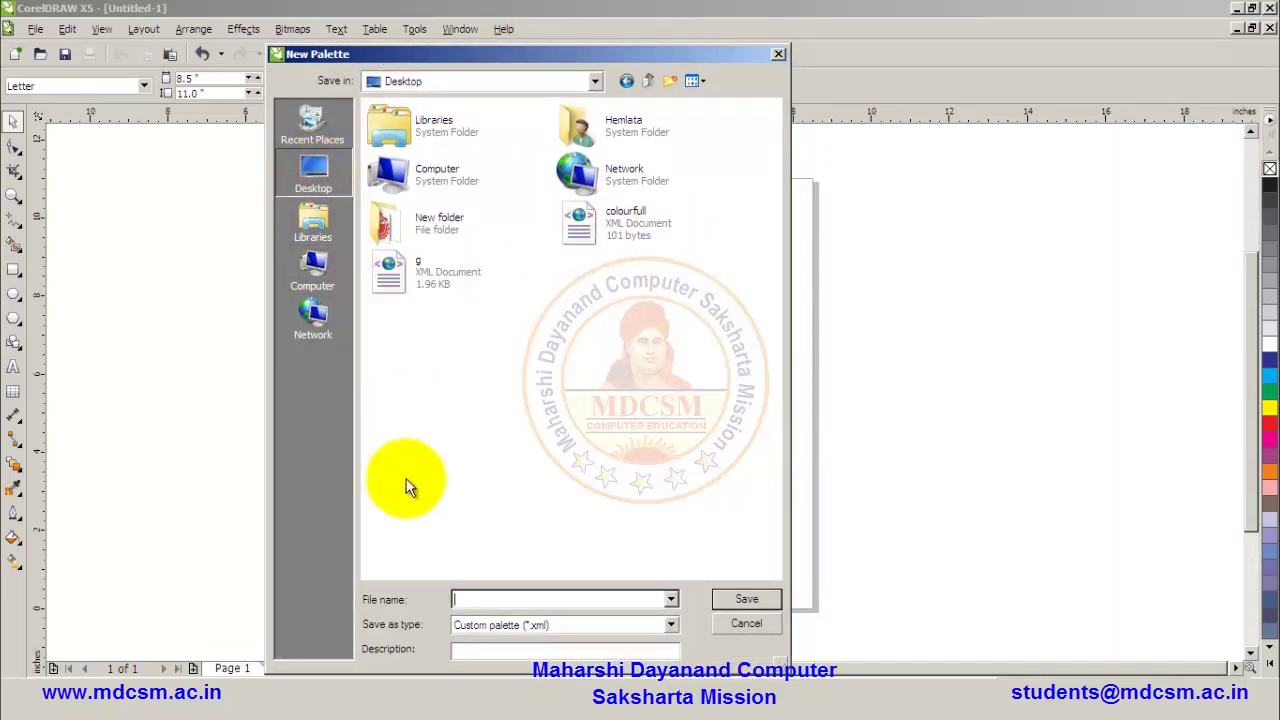
type("m")
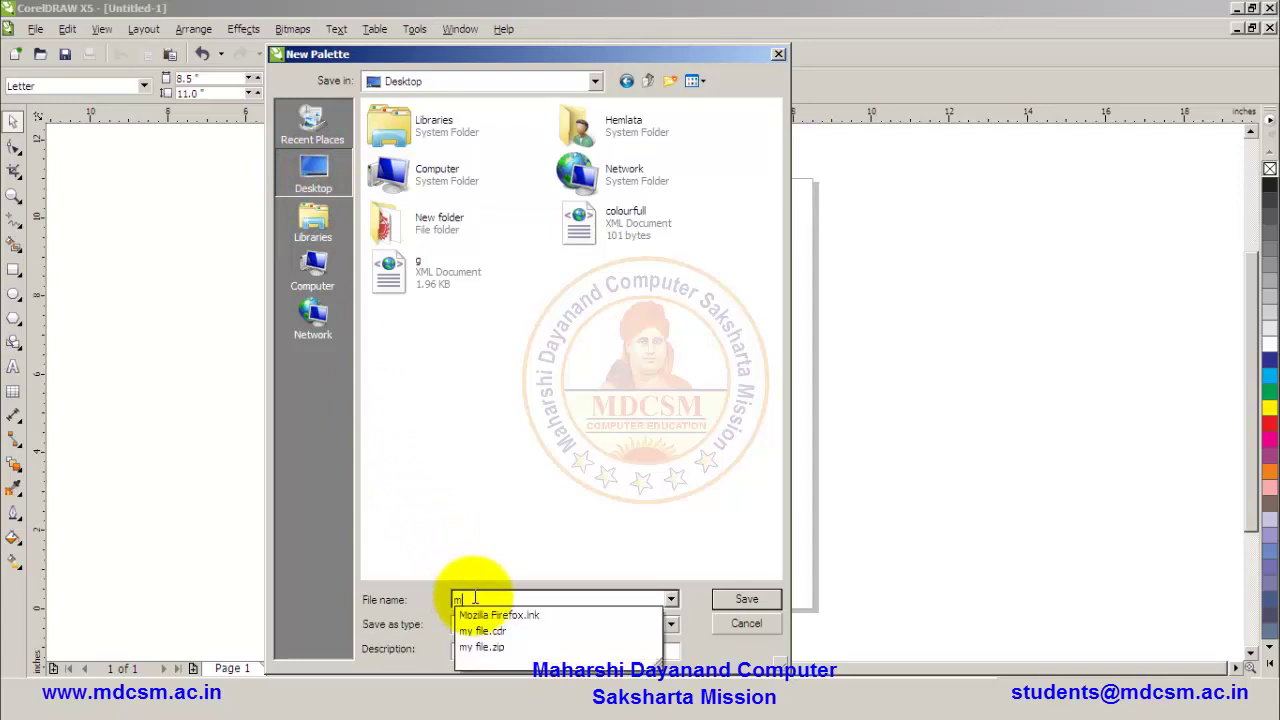
type("ay")
key("BackSpace")
type("y colour")
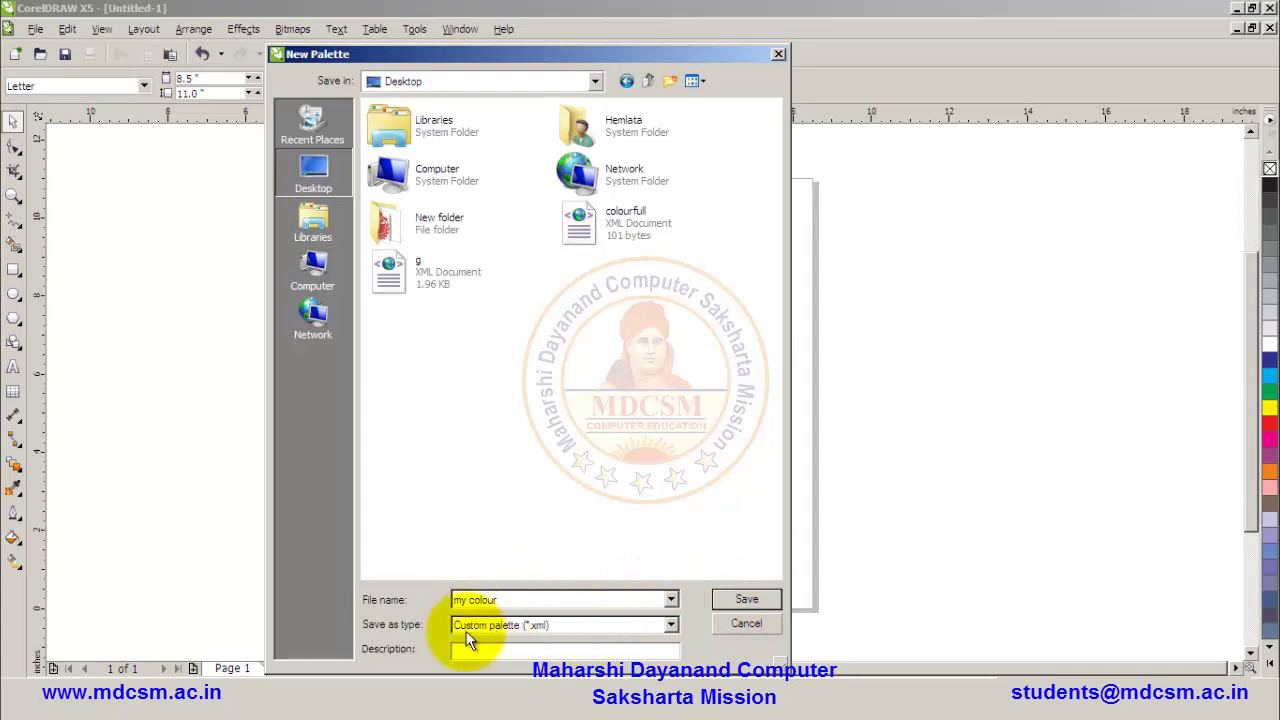
left_click(730, 602)
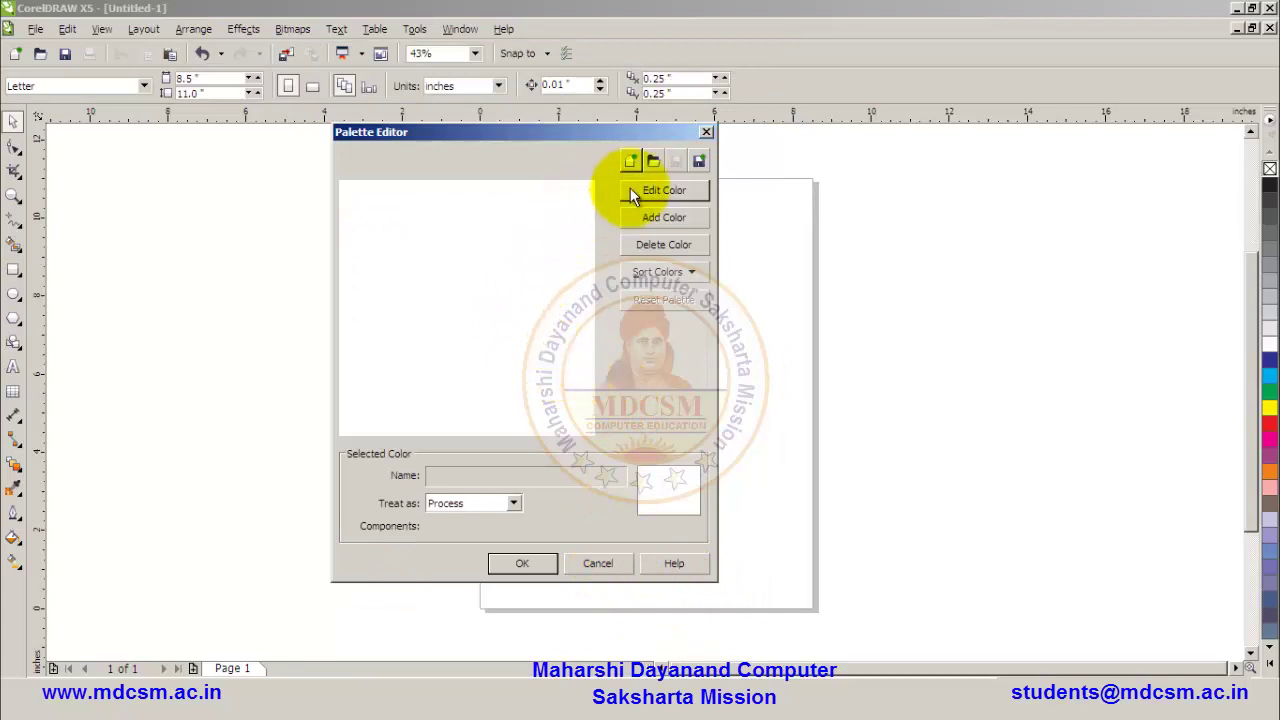
Open the "my colour" palette file from the Desktop in the Palette Editor
left_click(652, 162)
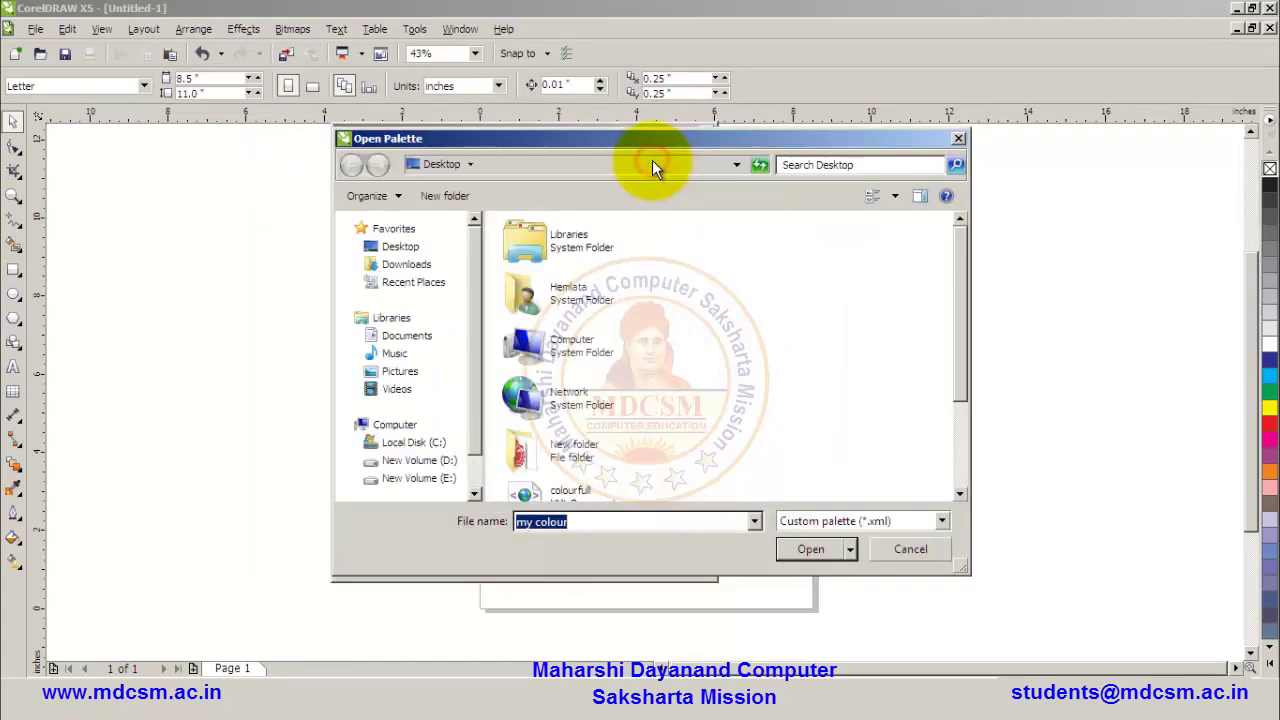
left_click(398, 254)
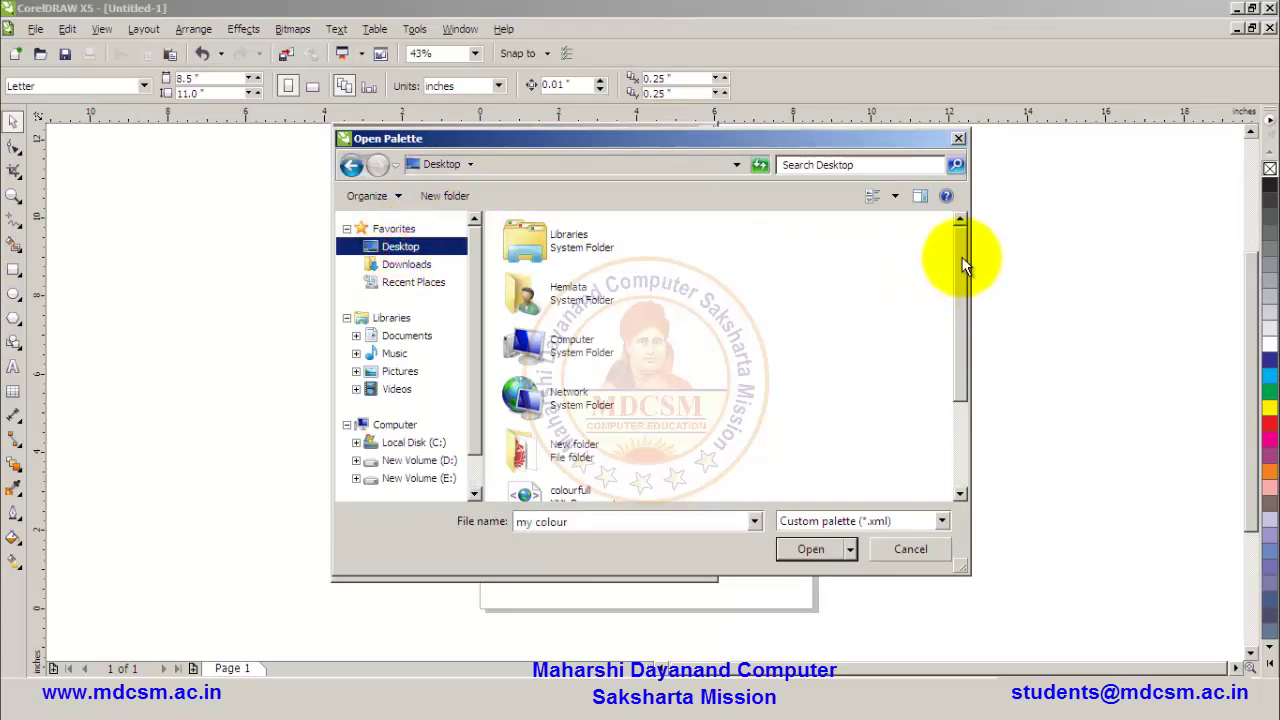
left_click_drag(960, 256, 965, 342)
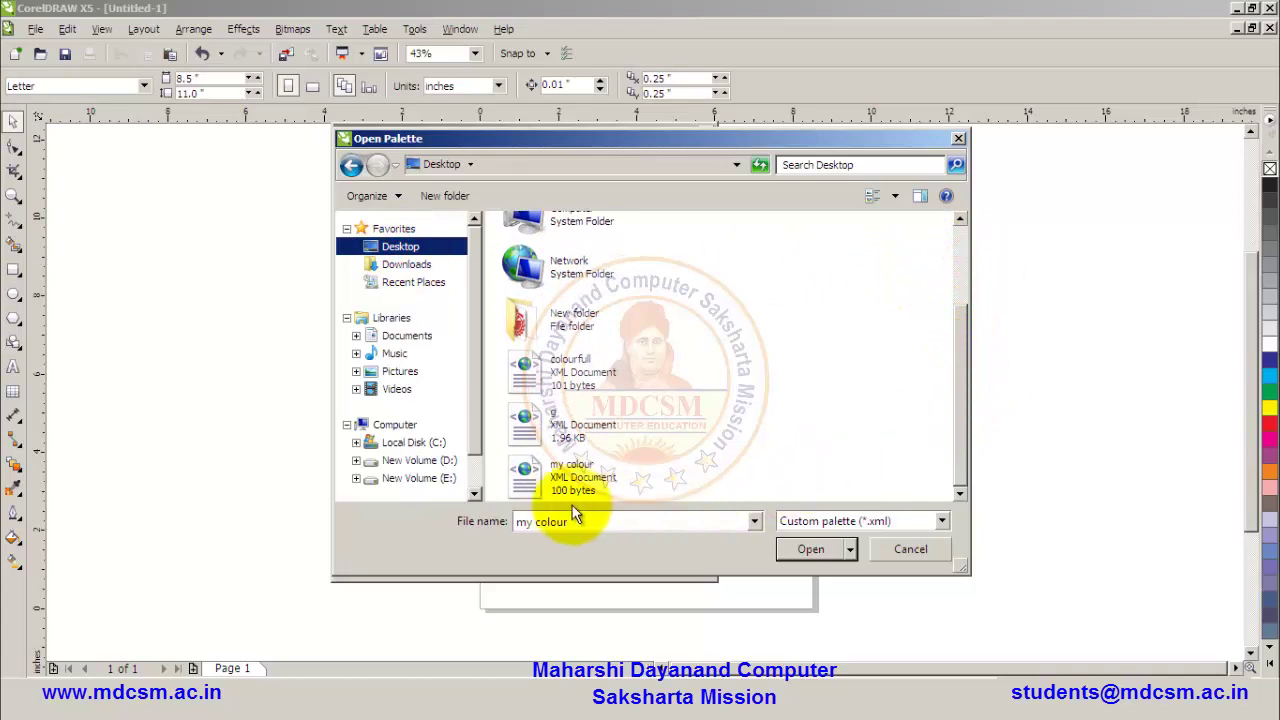
left_click(562, 476)
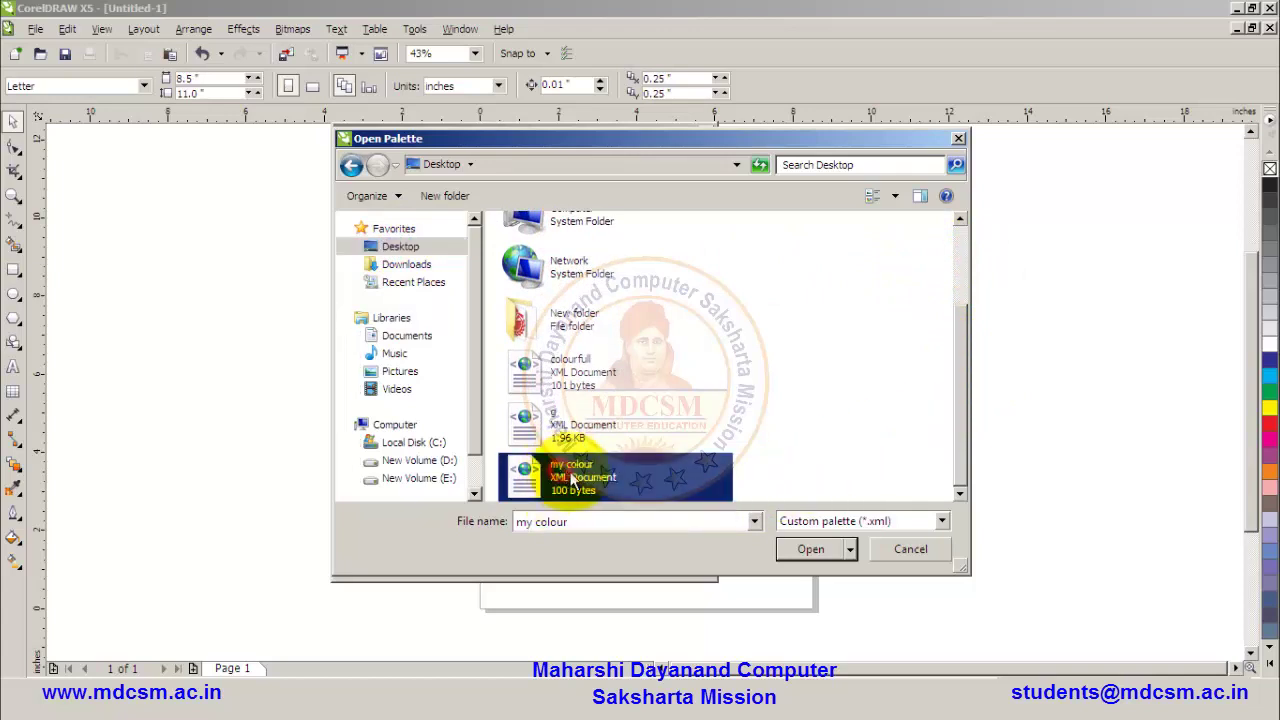
left_click(812, 550)
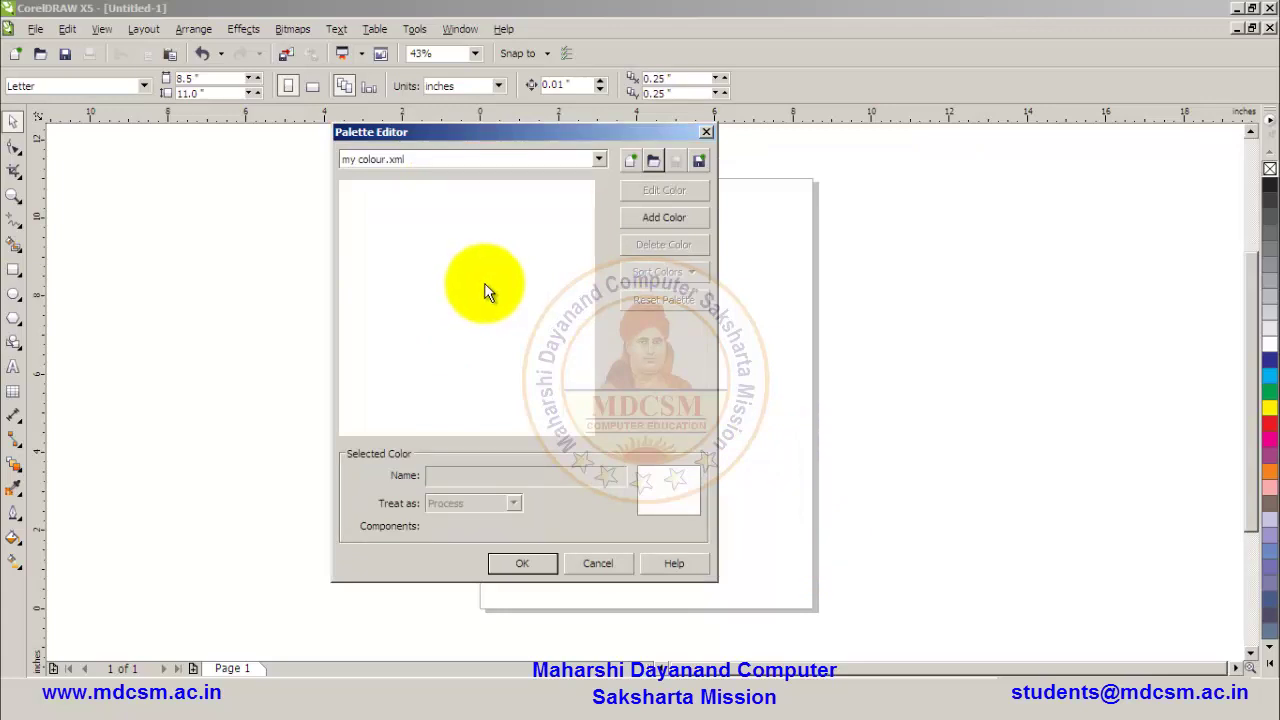
Add a purple CMYK colour, C 29, M 81, Y 0, K 0, to the my colour palette
left_click(656, 220)
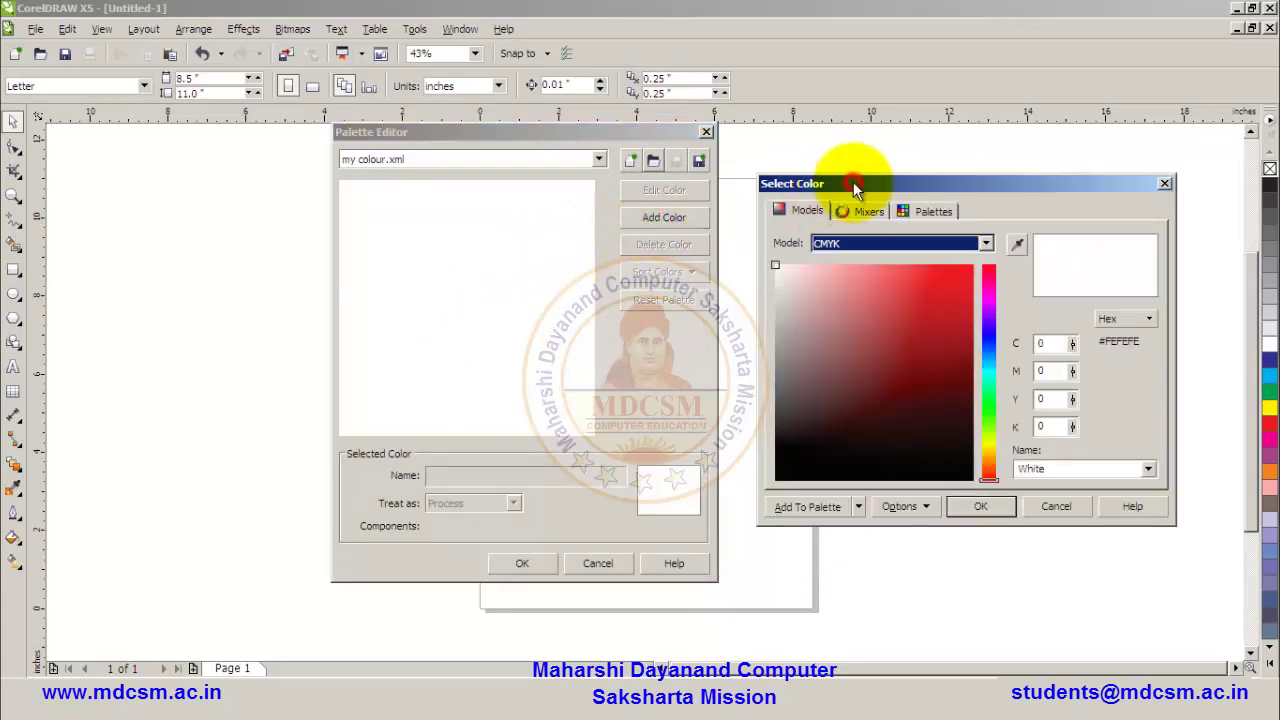
left_click_drag(855, 190, 773, 174)
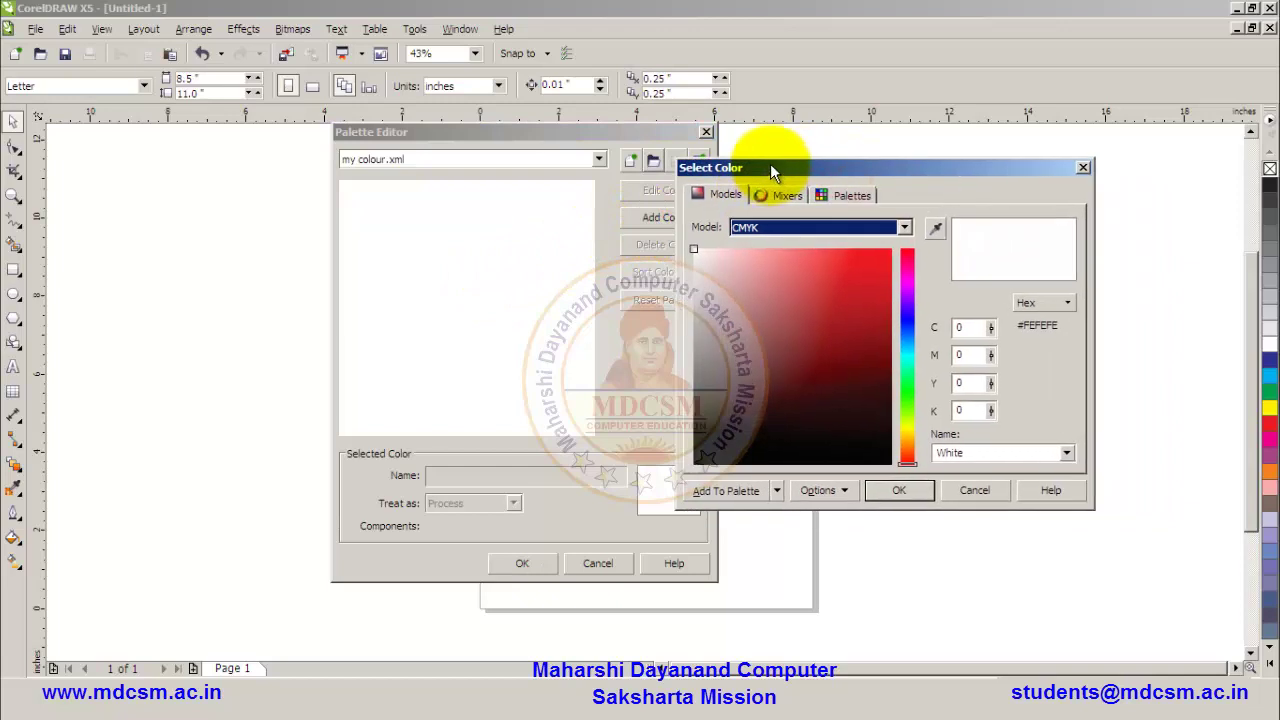
left_click(909, 282)
left_click(907, 321)
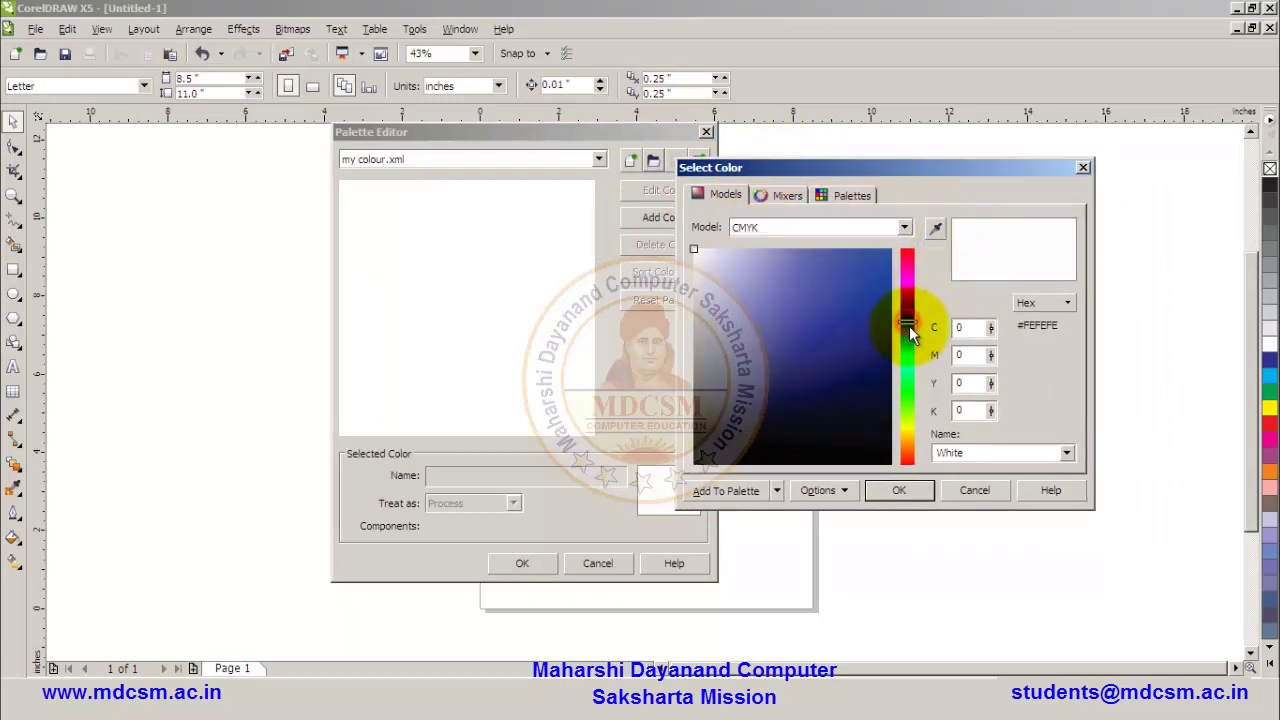
left_click(907, 380)
left_click(908, 418)
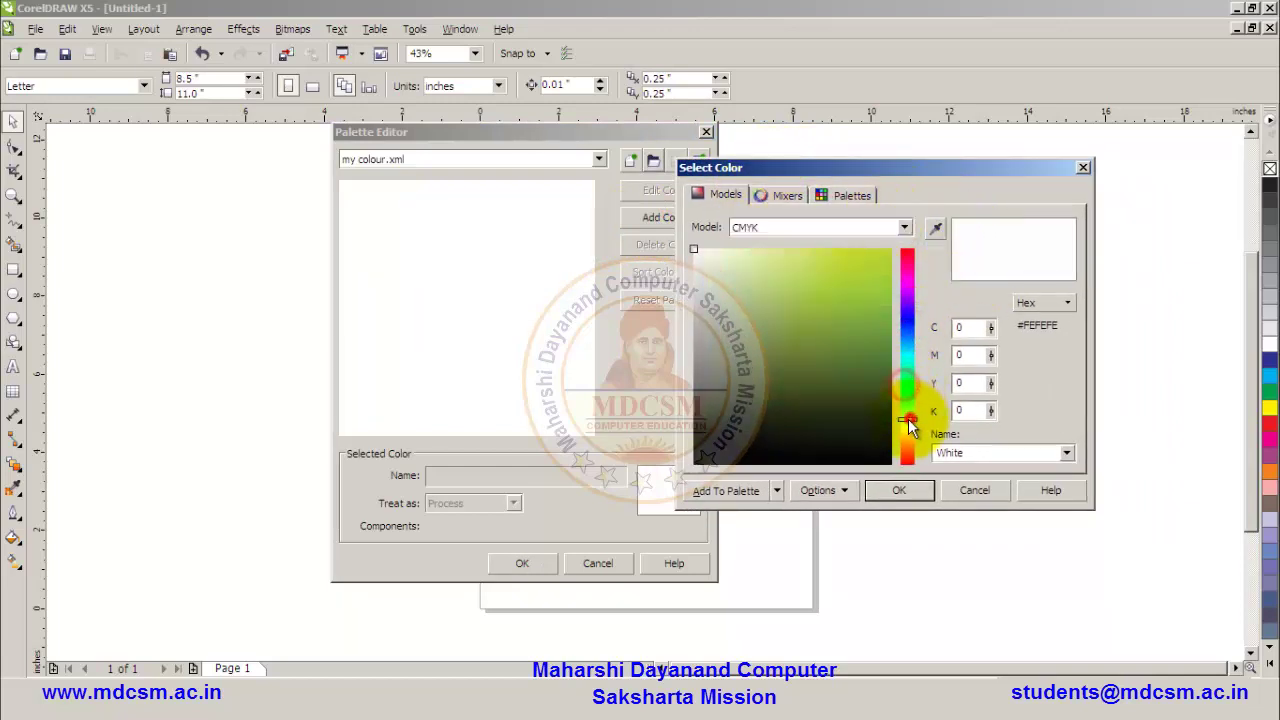
left_click(906, 283)
left_click(834, 268)
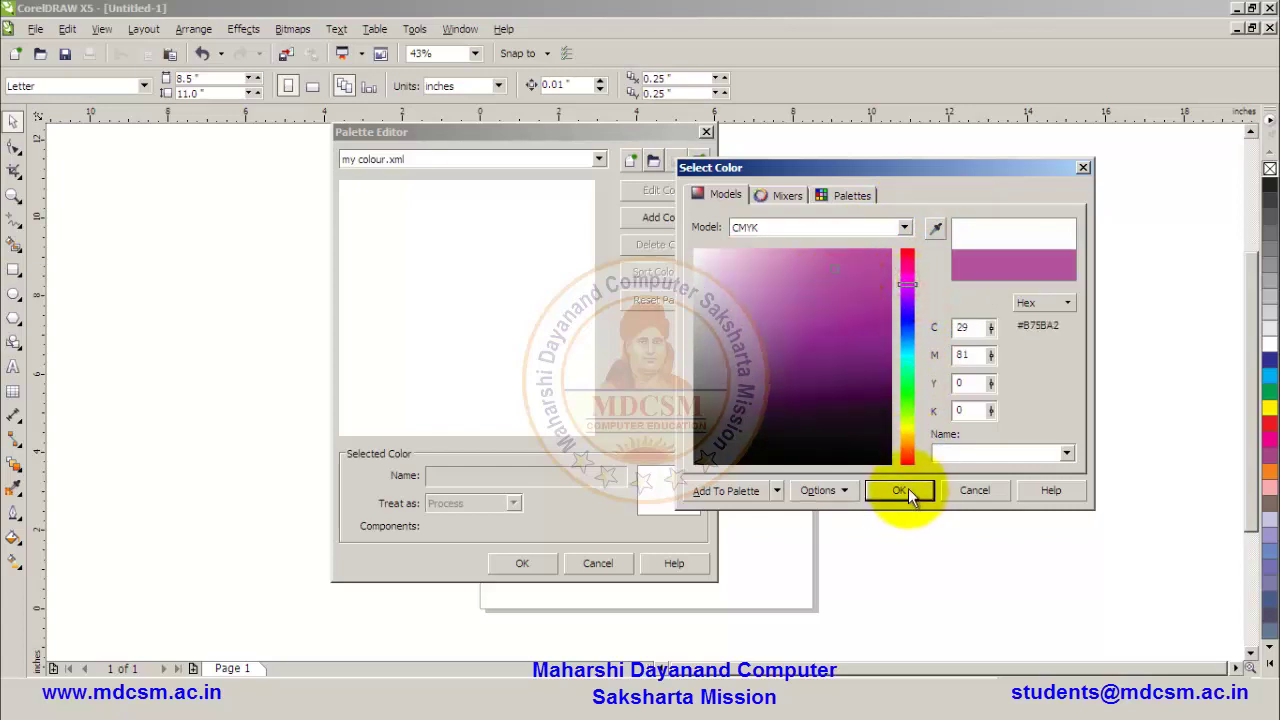
left_click(725, 491)
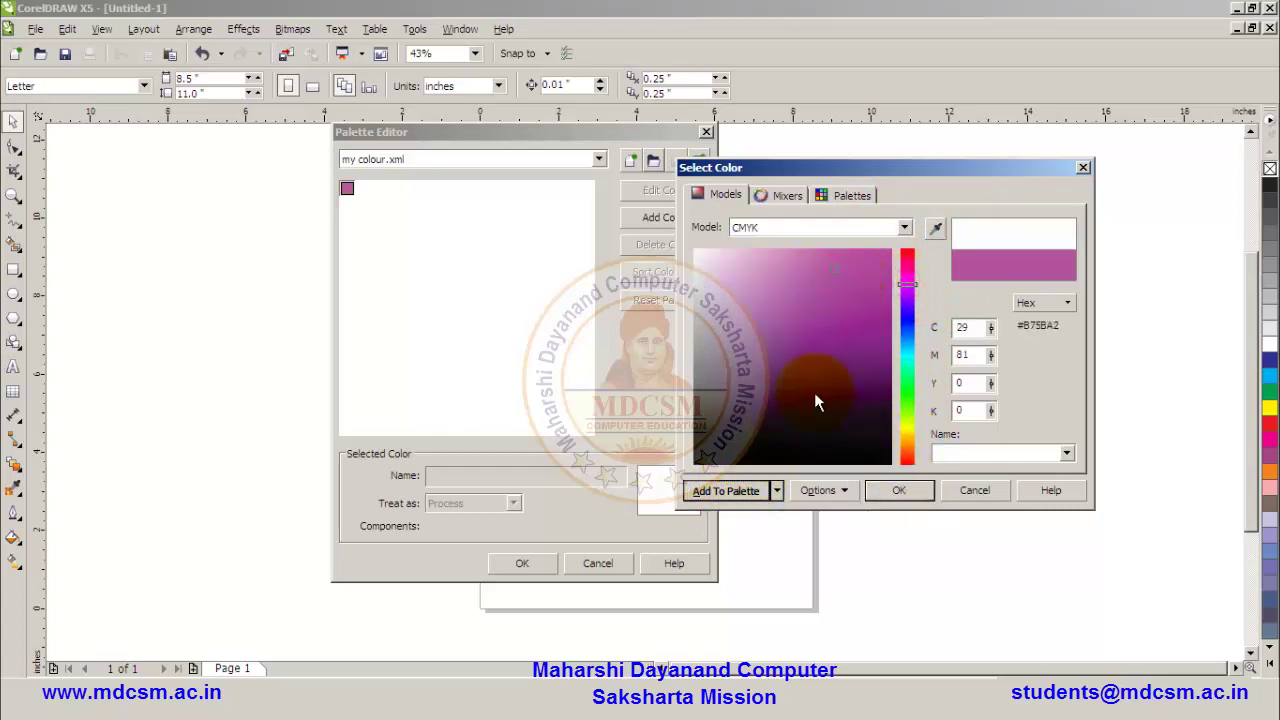
Add a pink (C 4, M 91, Y 0, K 0) and a green (C 55, M 0, Y 100, K 0) to the palette
left_click(908, 268)
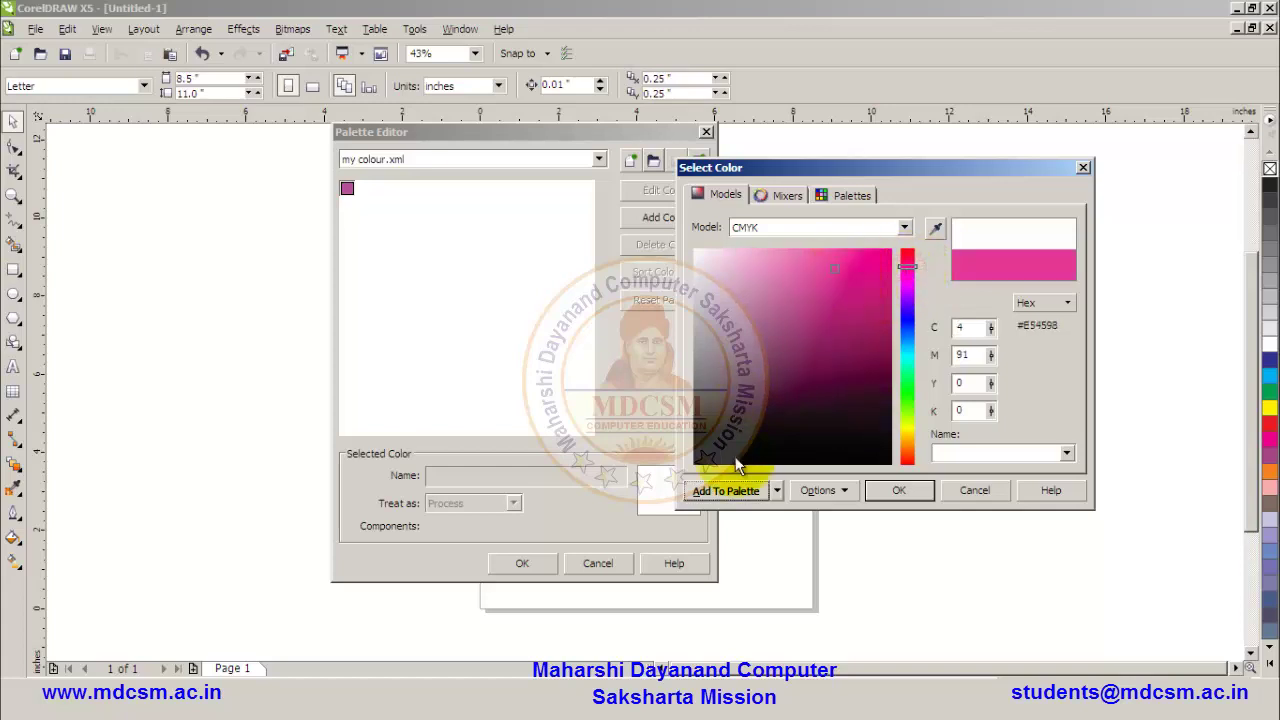
left_click(735, 489)
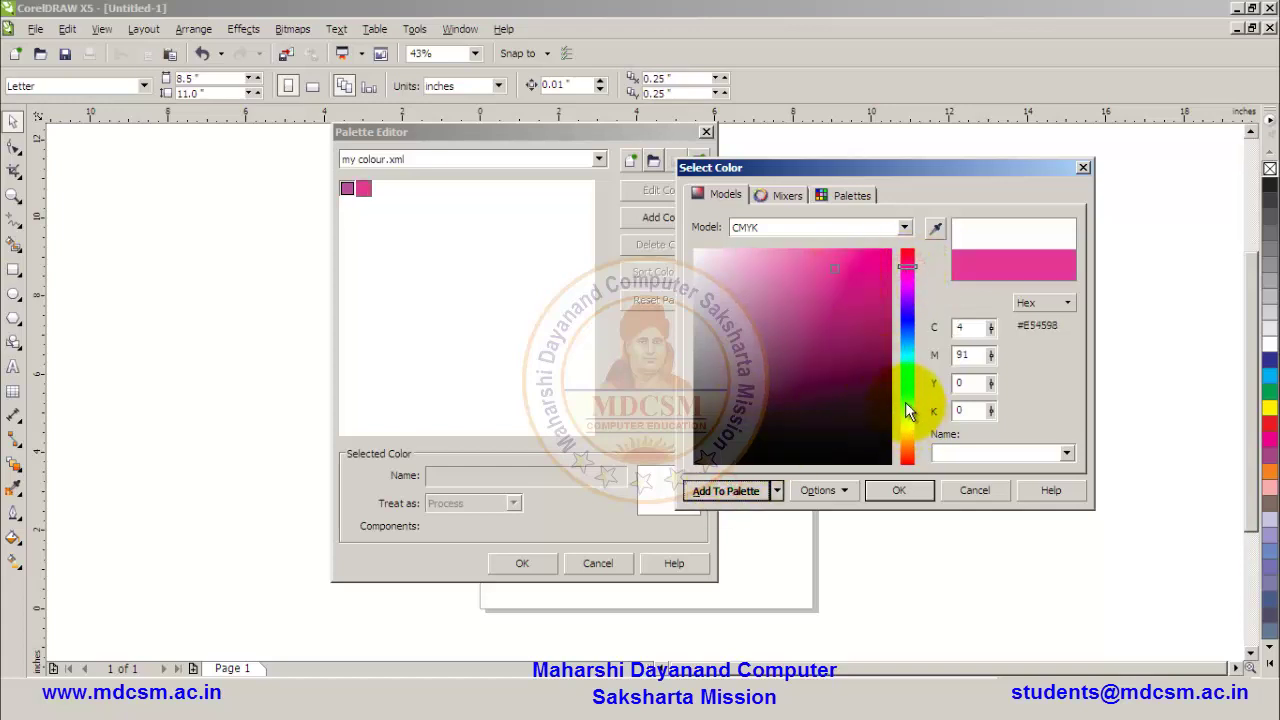
left_click(906, 403)
left_click(722, 489)
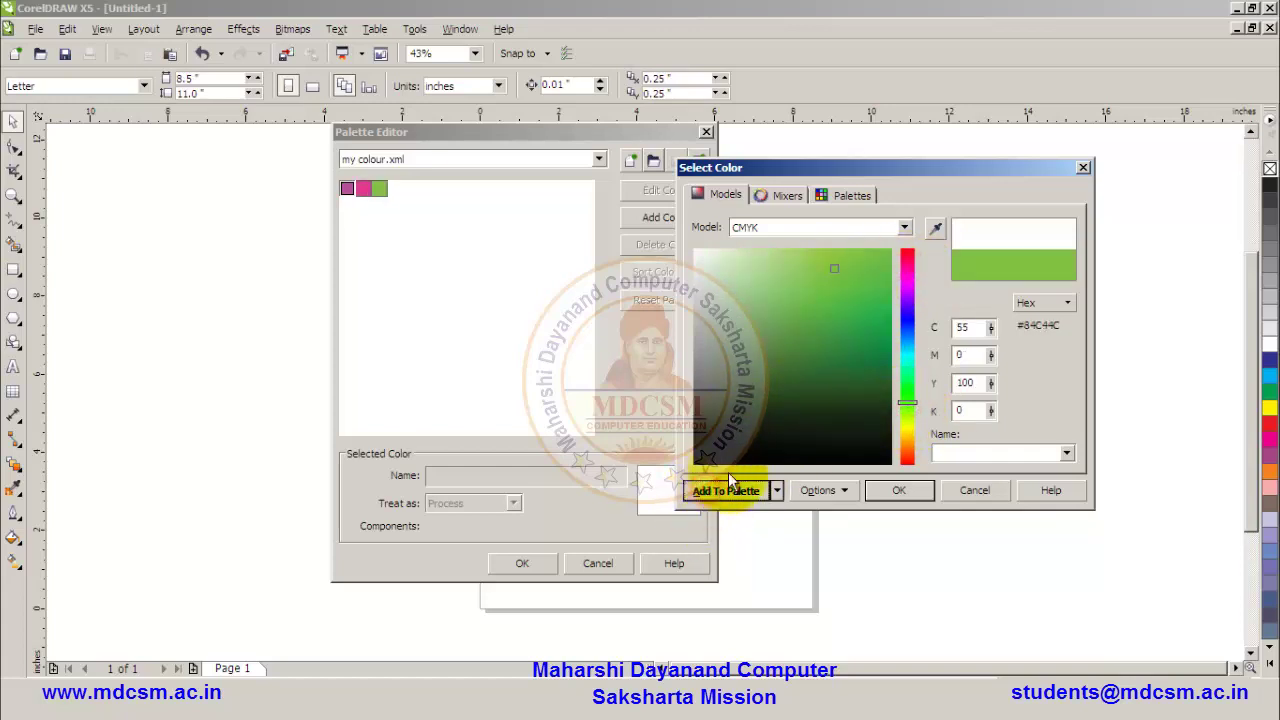
Mix a light blue, C 42, M 16, Y 0, K 0, from the colour wheel harmonies and add it to the palette
left_click(793, 199)
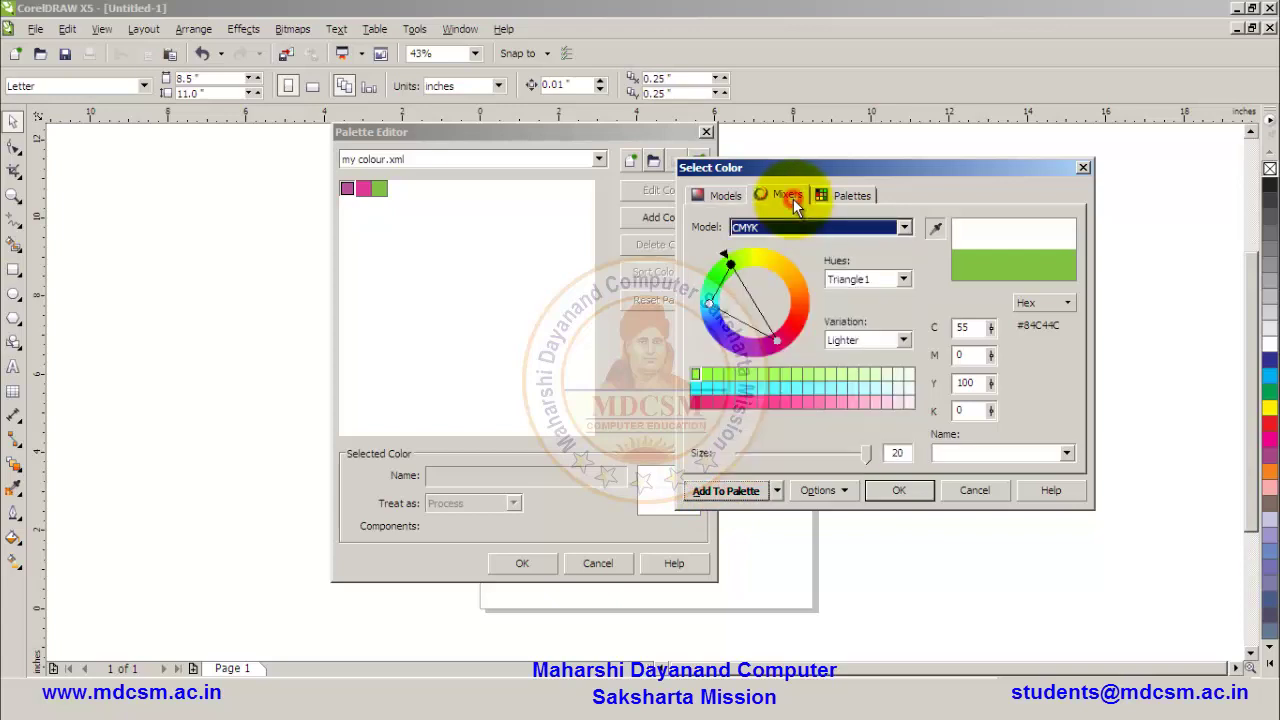
left_click_drag(777, 341, 802, 287)
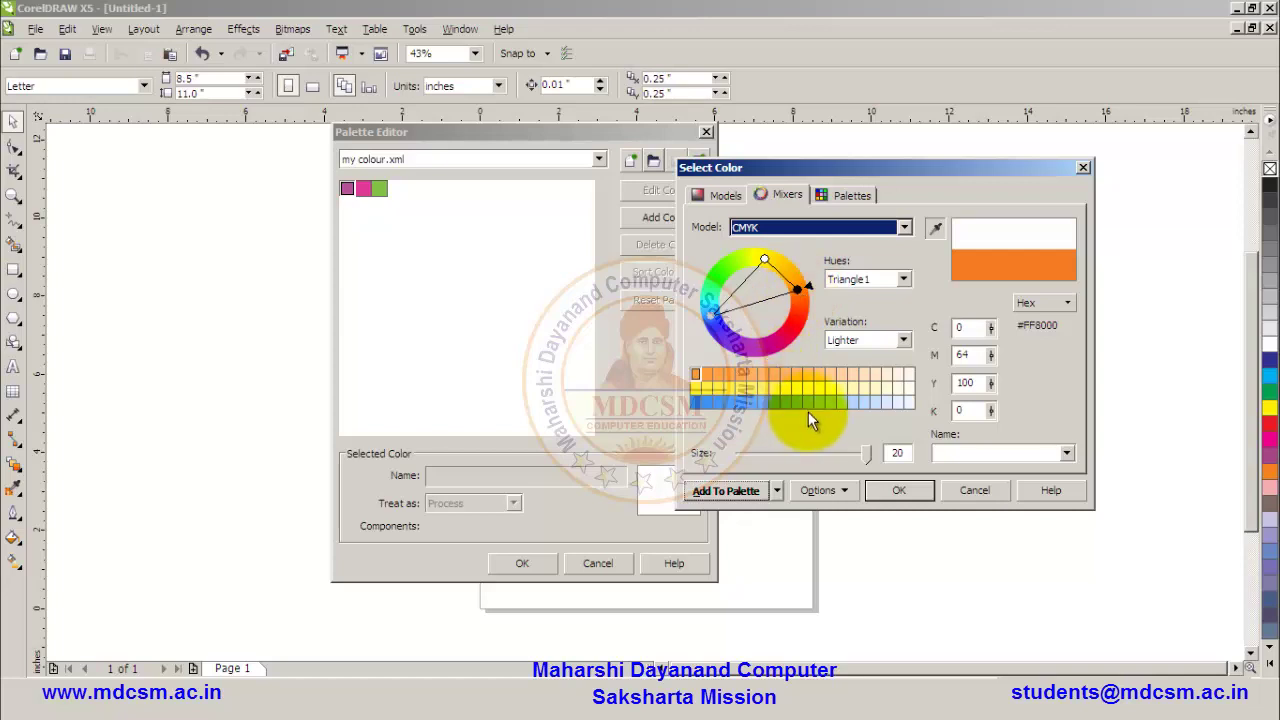
left_click(818, 400)
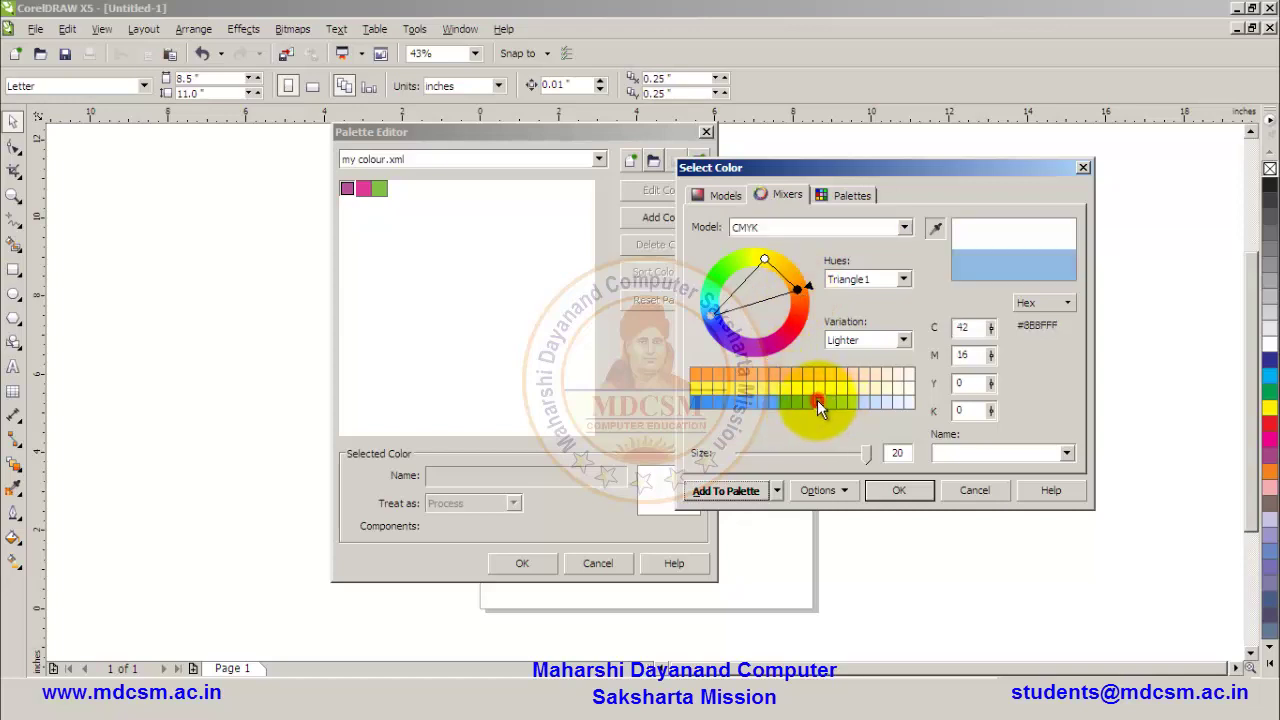
left_click(730, 490)
Choose the PANTONE solid matte colour library and add the pink PANTONE 232 M to the palette
left_click(850, 195)
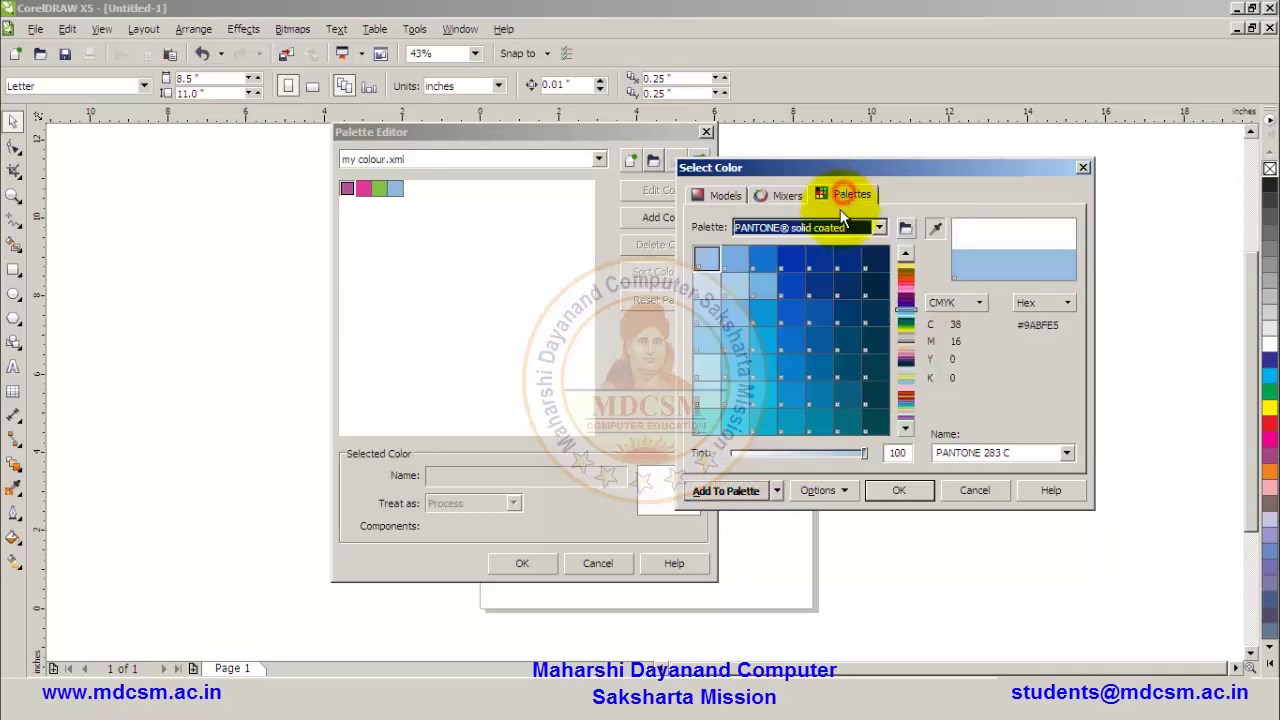
left_click(878, 228)
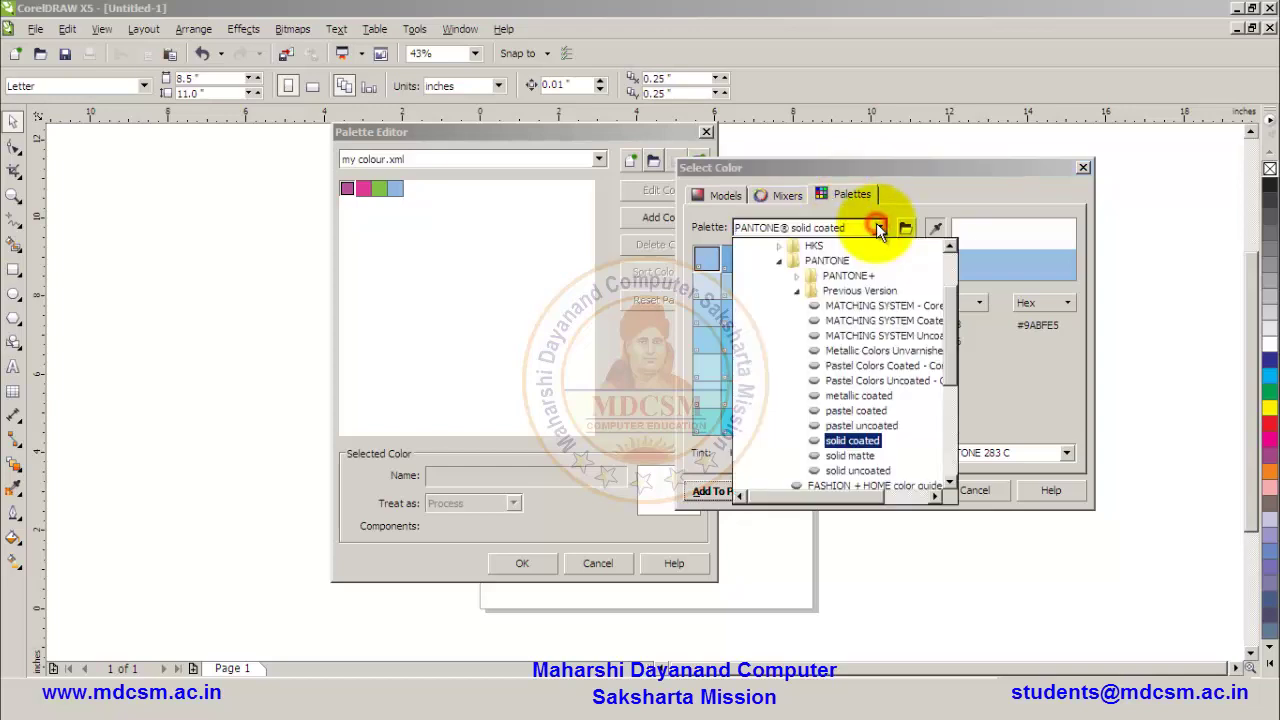
left_click(855, 470)
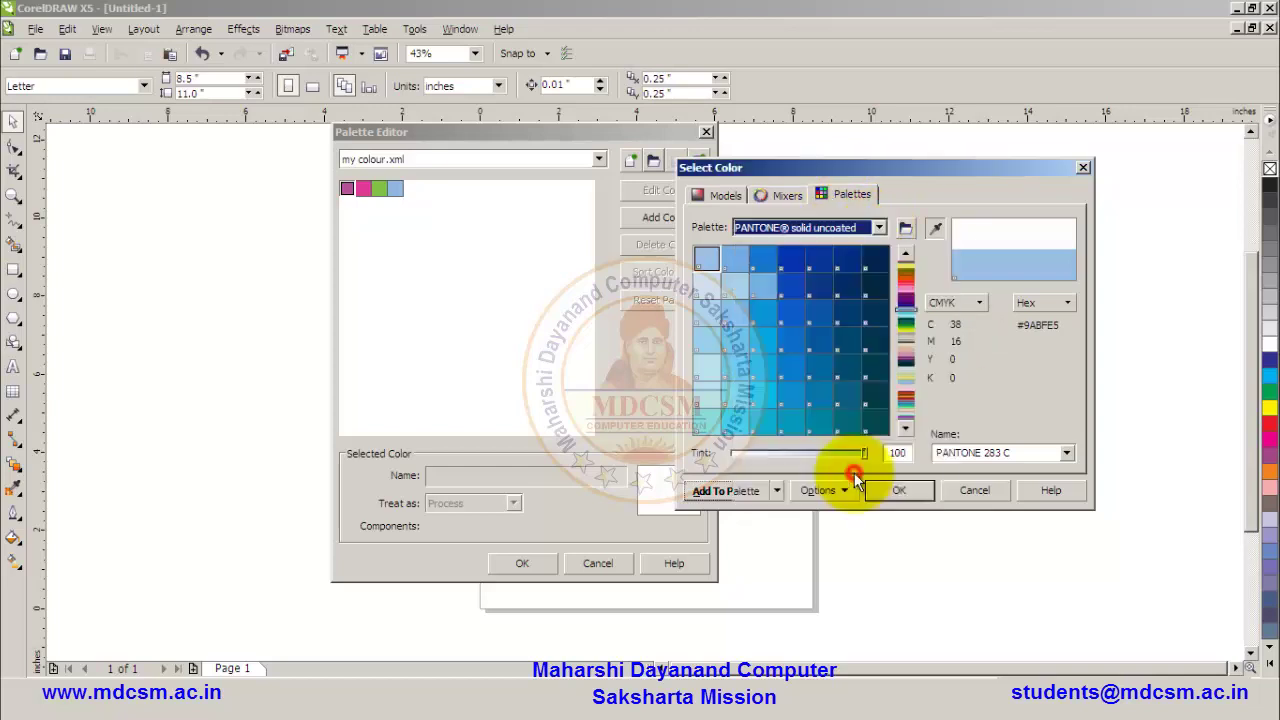
left_click(878, 228)
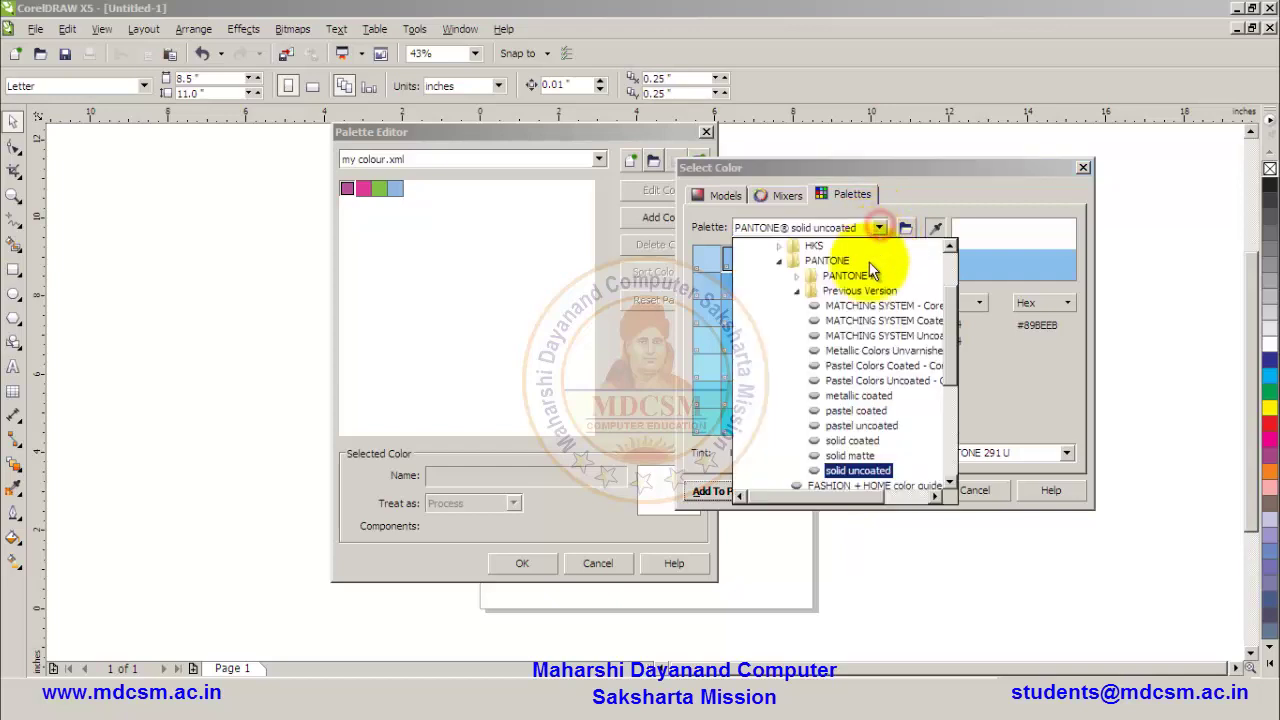
left_click(857, 457)
left_click_drag(905, 309, 872, 320)
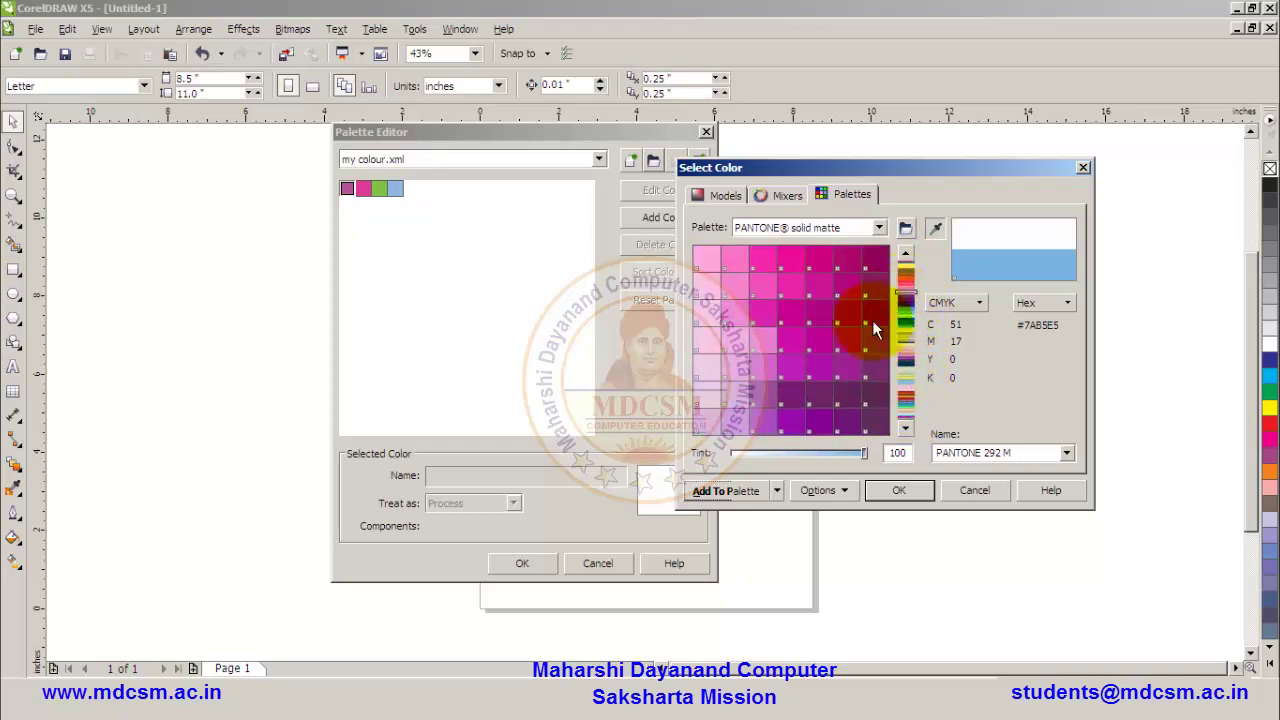
left_click_drag(764, 289, 762, 260)
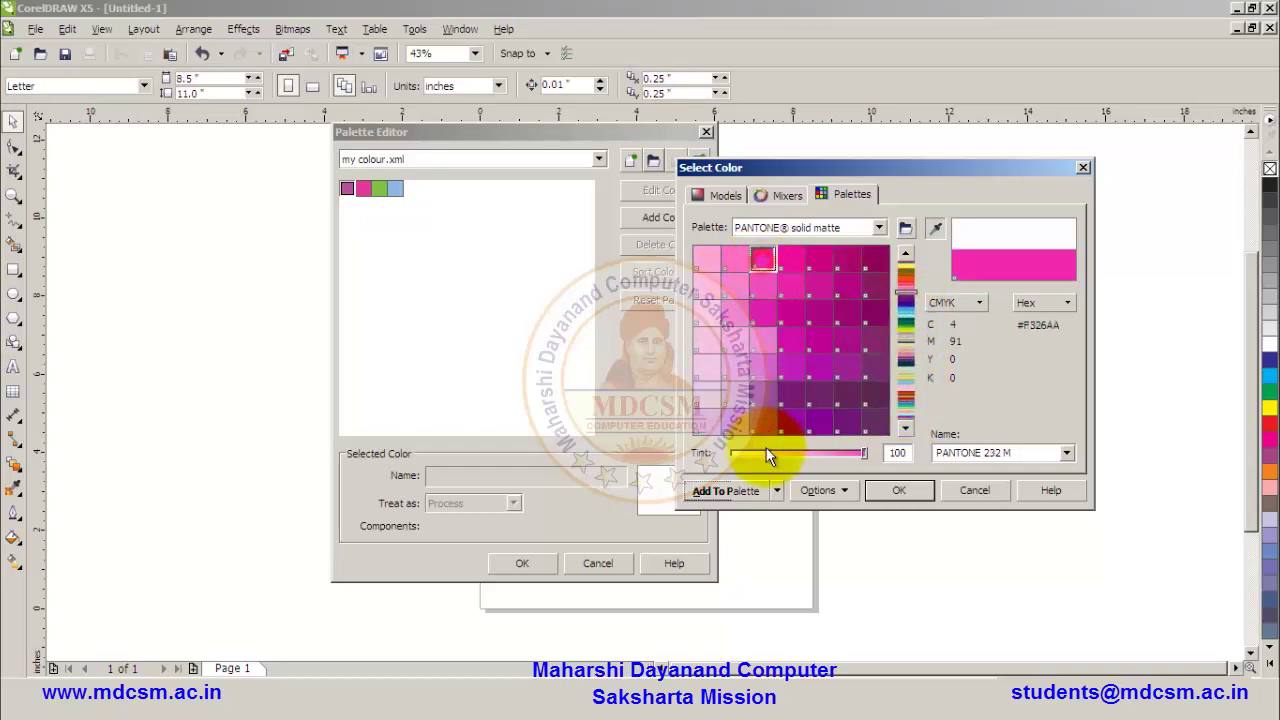
left_click(736, 494)
Add a solid matte teal (C 64, M 0, Y 37, K 0) and dark brown (C 51, M 75, Y 68, K 67) to the palette
left_click(908, 319)
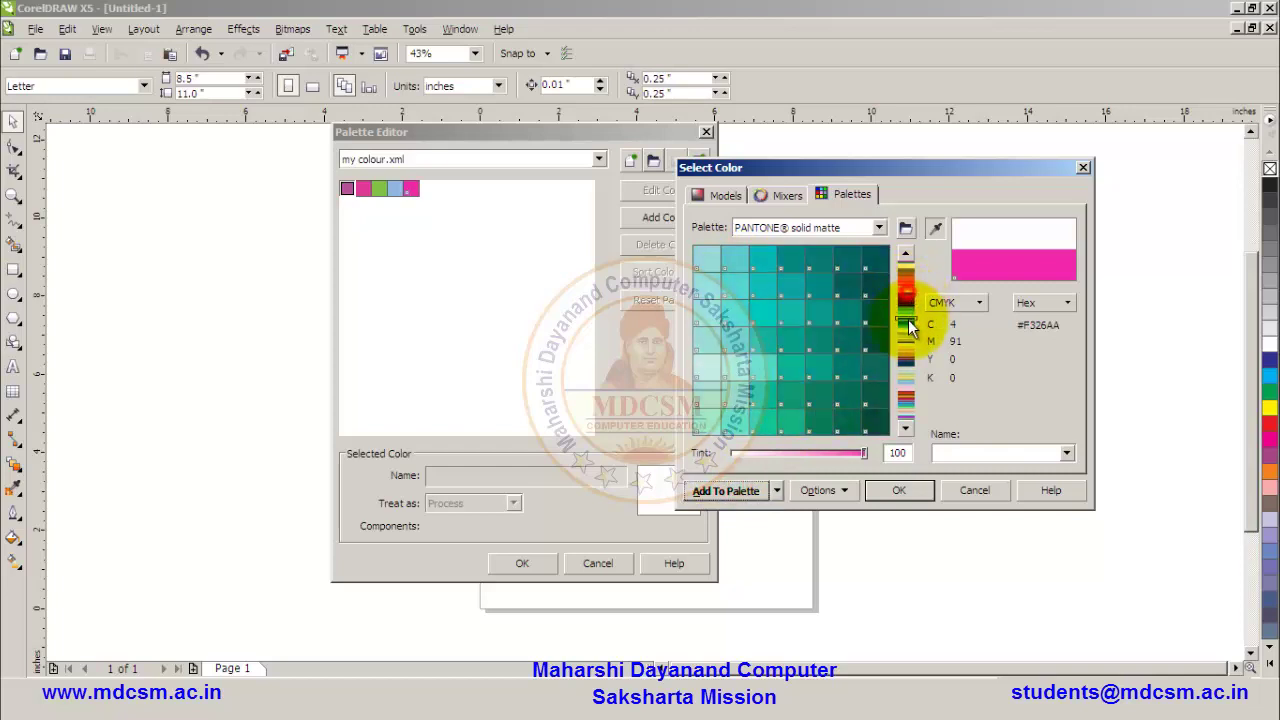
left_click(738, 316)
left_click(736, 490)
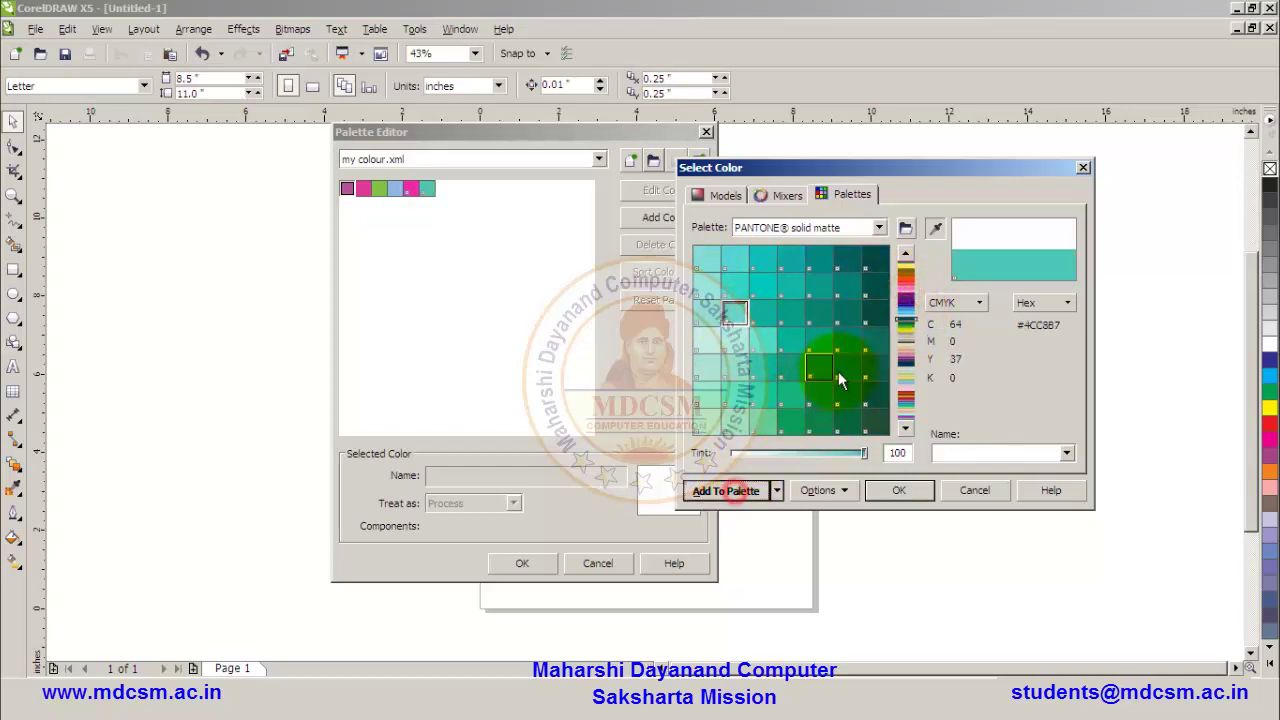
left_click(908, 345)
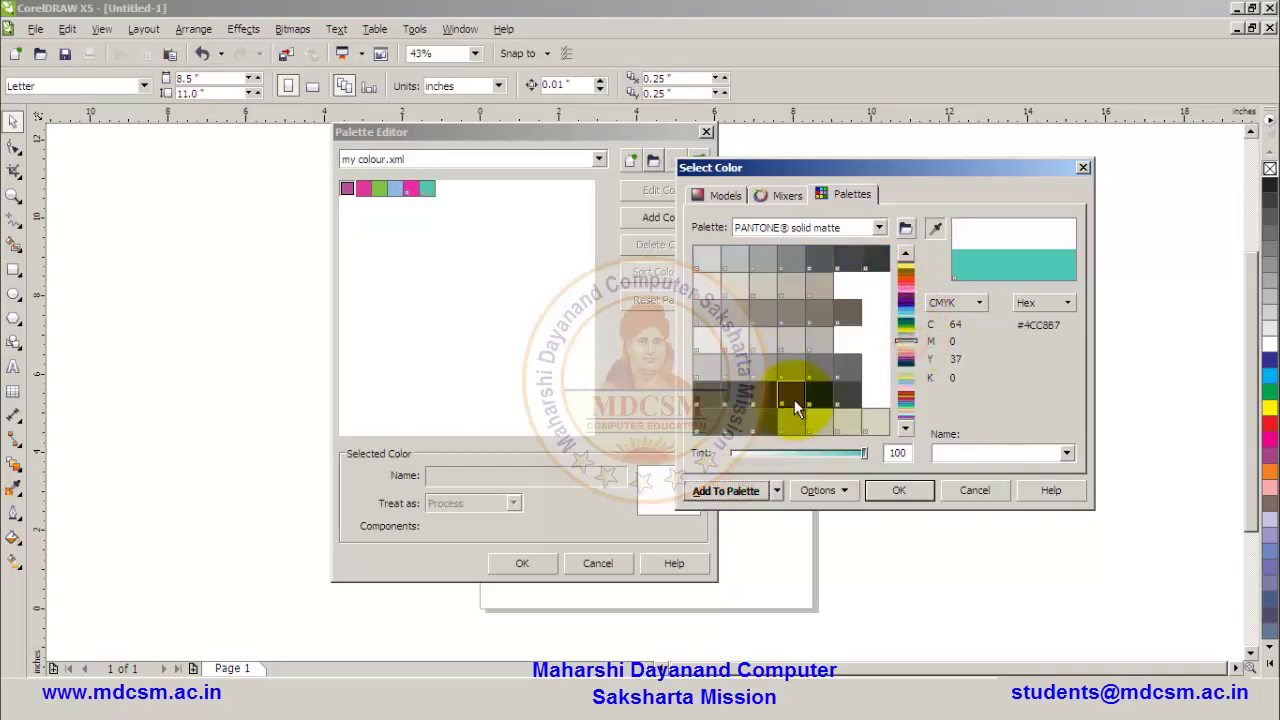
left_click(793, 397)
left_click(729, 489)
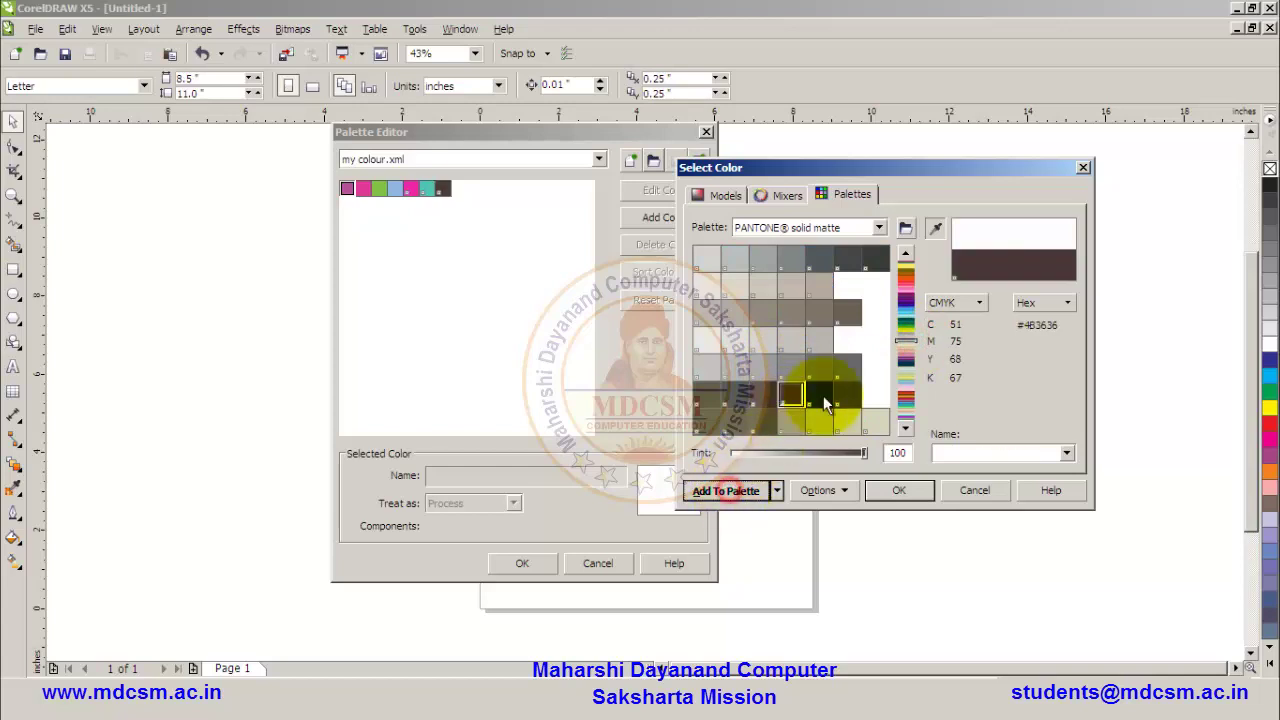
Add a solid matte purple (C 55, M 91, Y 0, K 0) and a pinkish red (C 2, M 97, Y 25, K 0) to the palette
left_click(907, 405)
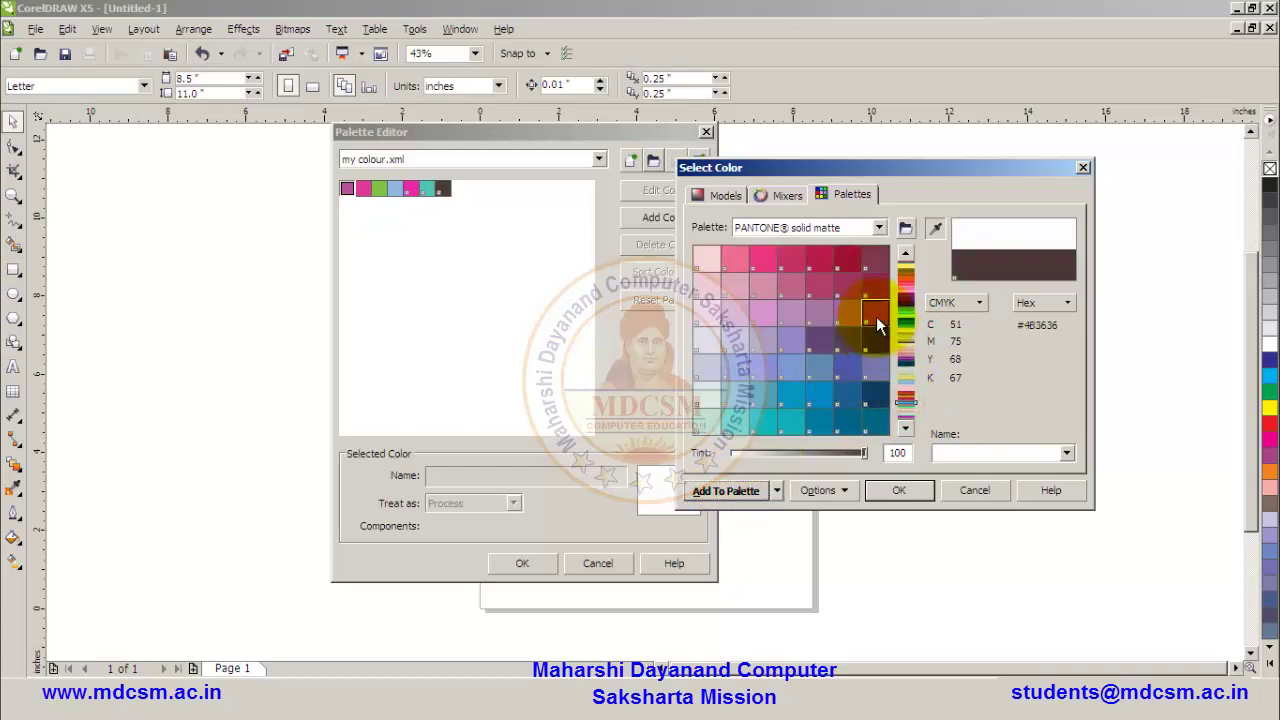
left_click(876, 316)
left_click(713, 490)
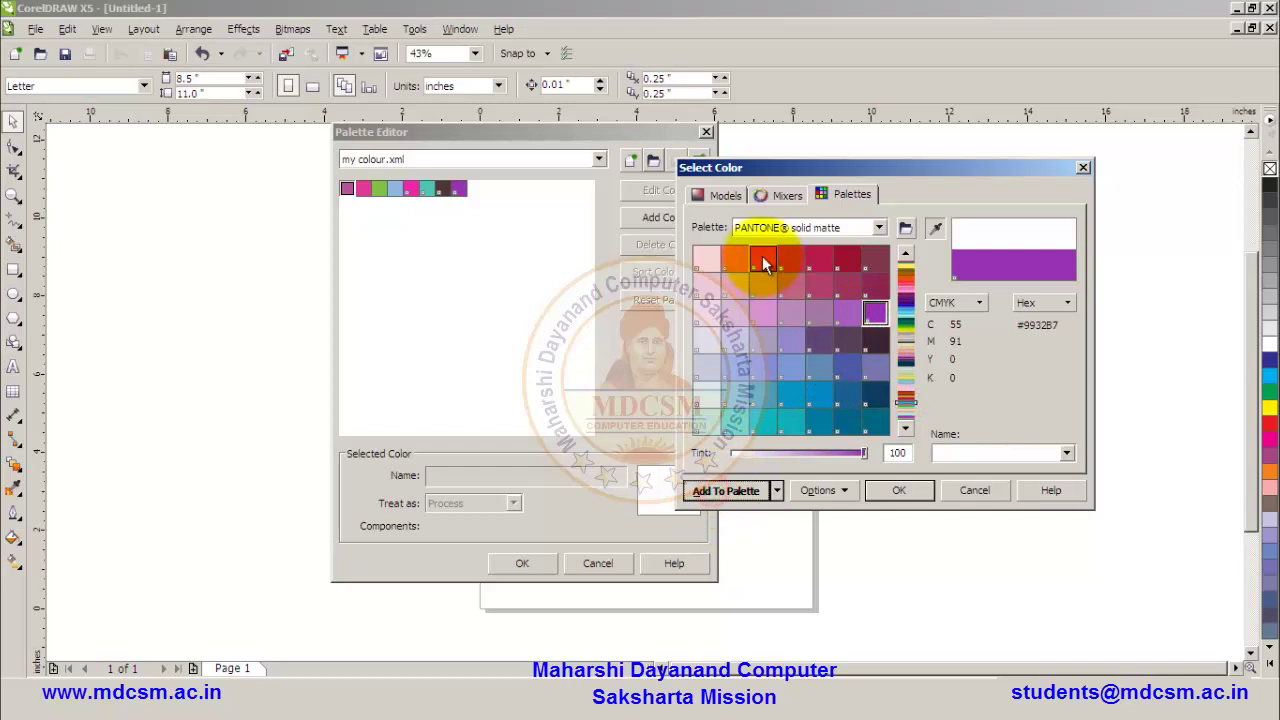
left_click(762, 258)
left_click(712, 491)
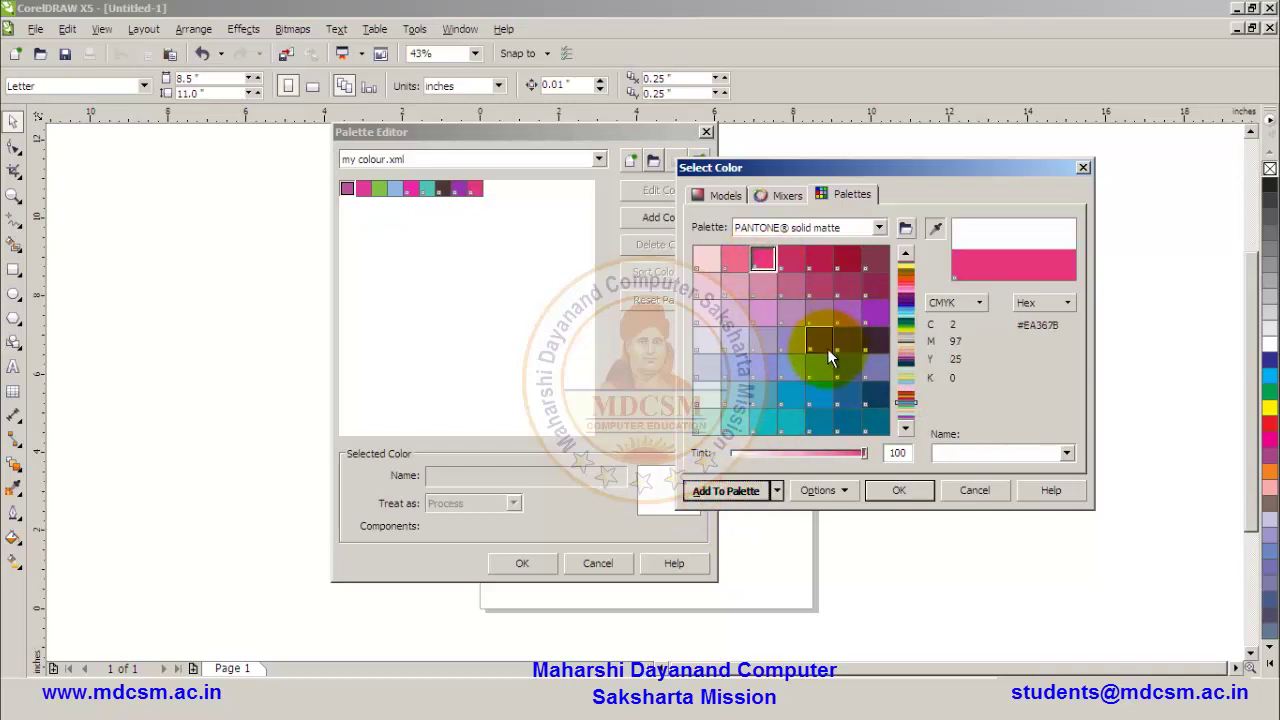
Add the blue PANTONE 300 M and the tan PANTONE 7509 M to the palette
left_click(908, 312)
left_click(790, 285)
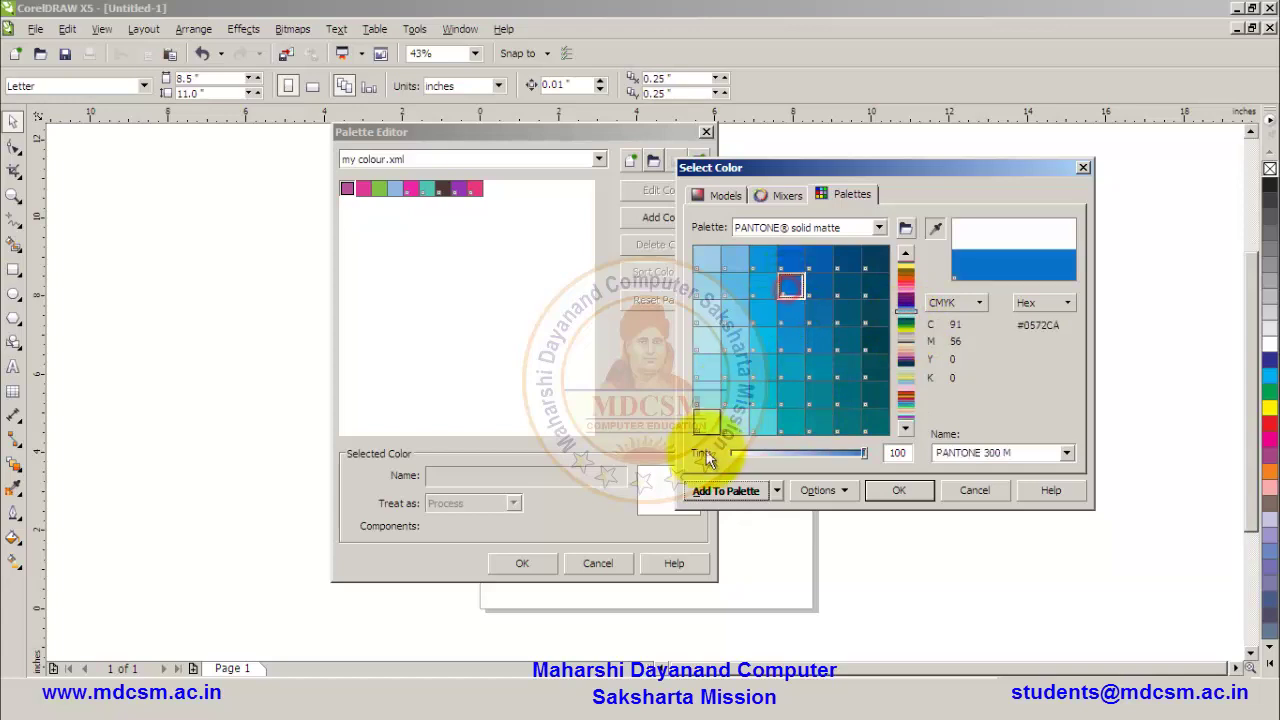
left_click(726, 489)
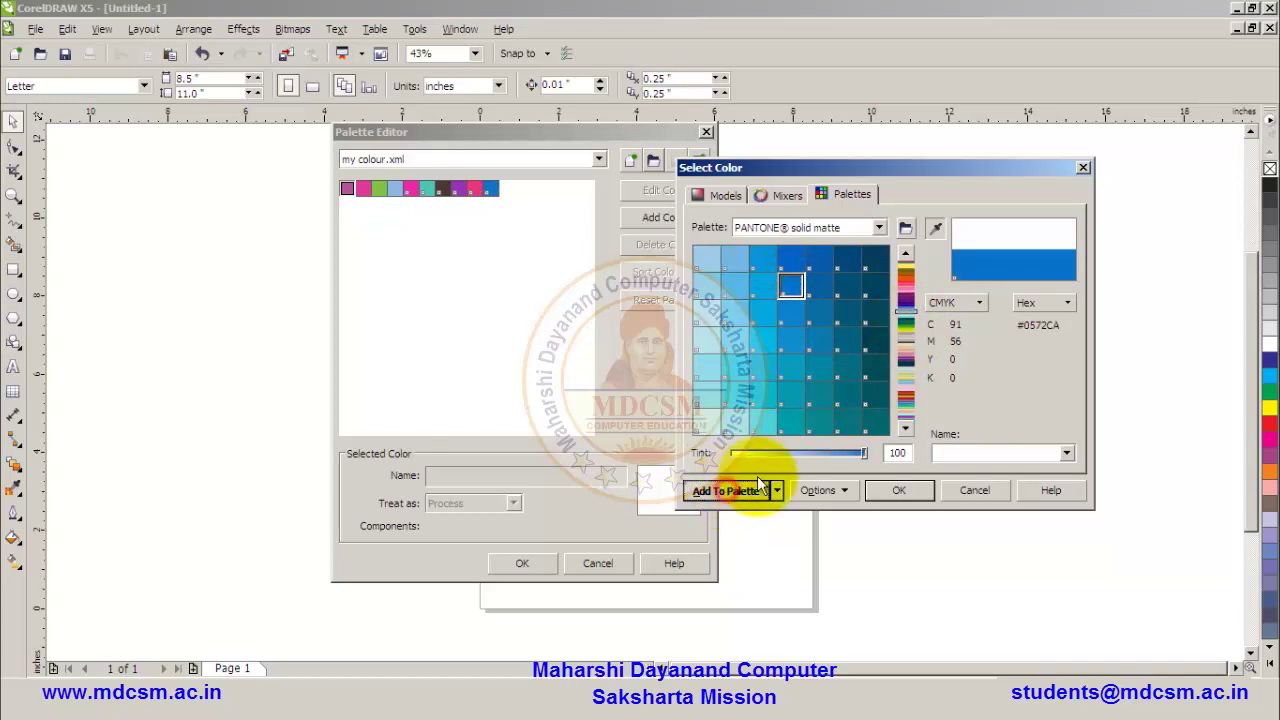
left_click(908, 414)
left_click(790, 285)
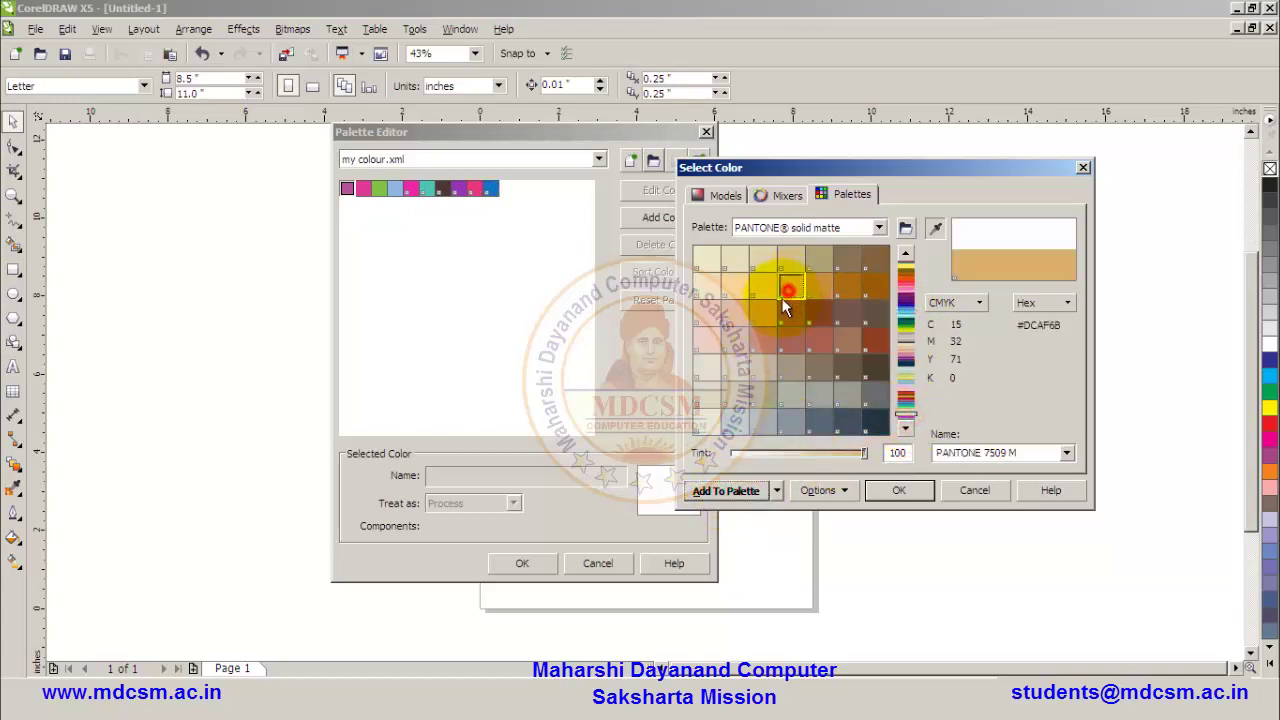
left_click(726, 490)
Add the light pink PANTONE 7520 M and a grey (C 42, M 34, Y 41, K 2), and accept the finished palette
left_click(706, 340)
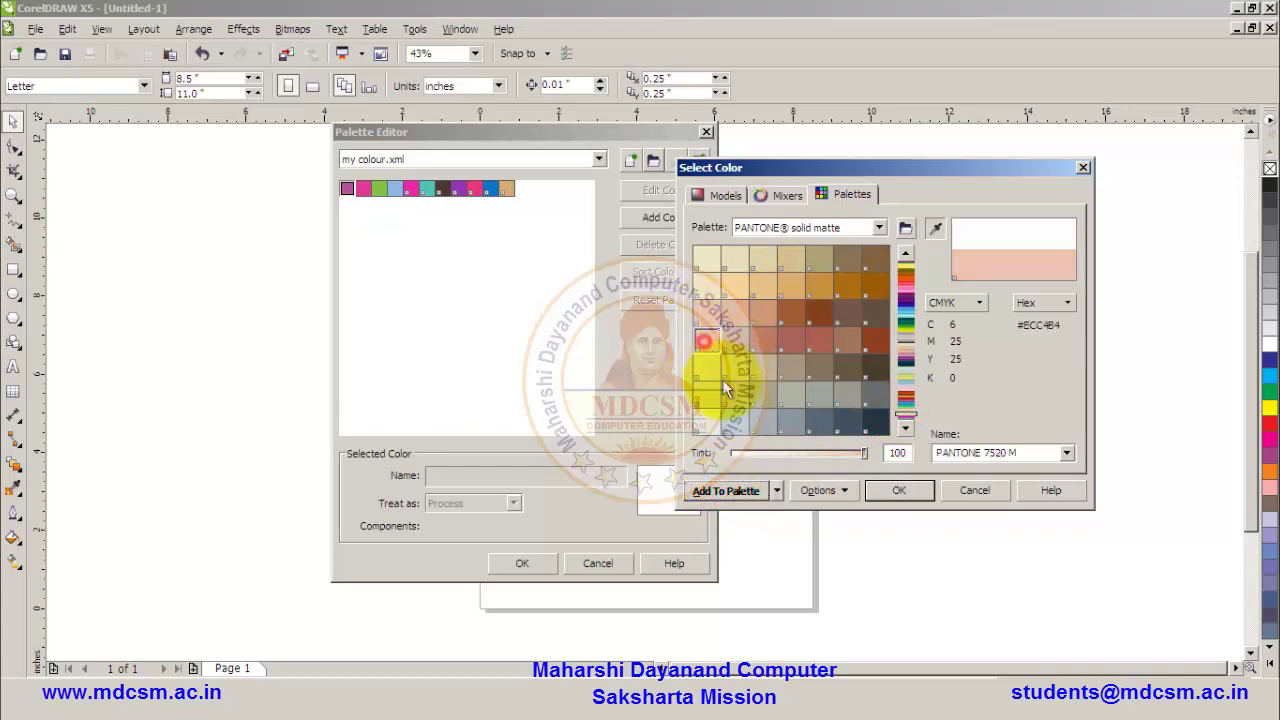
left_click(738, 494)
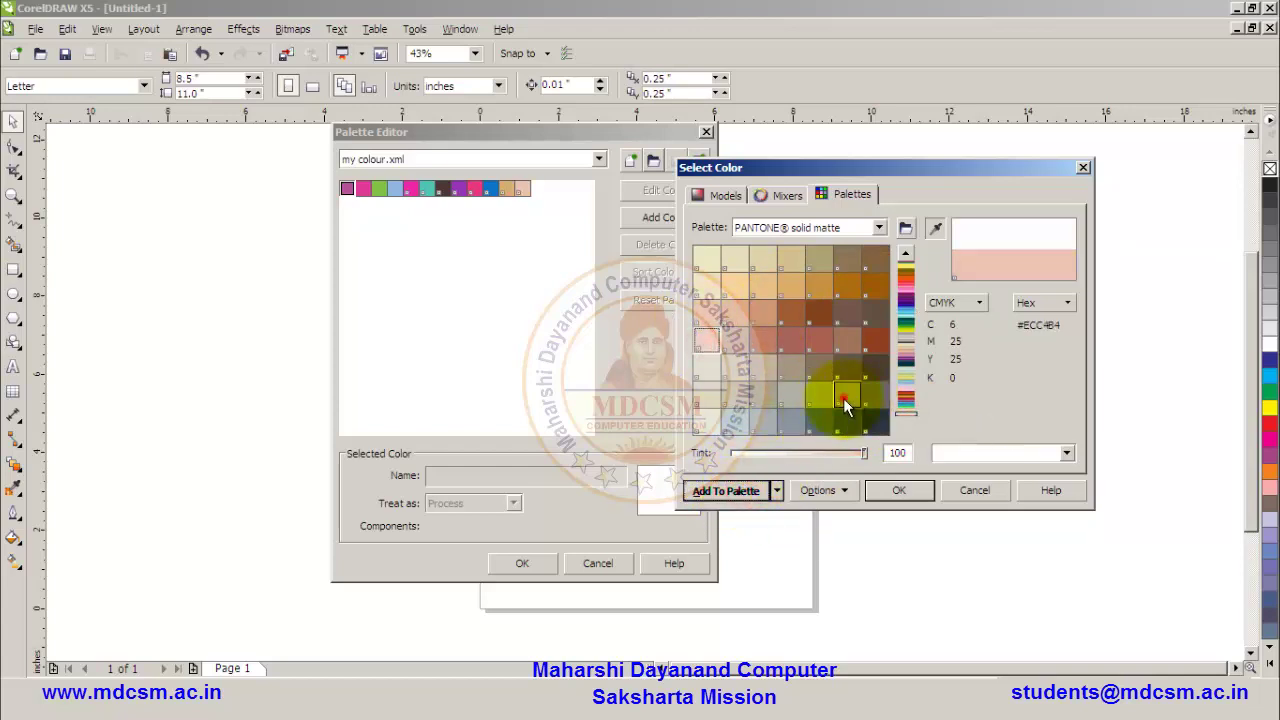
left_click(843, 398)
left_click(728, 491)
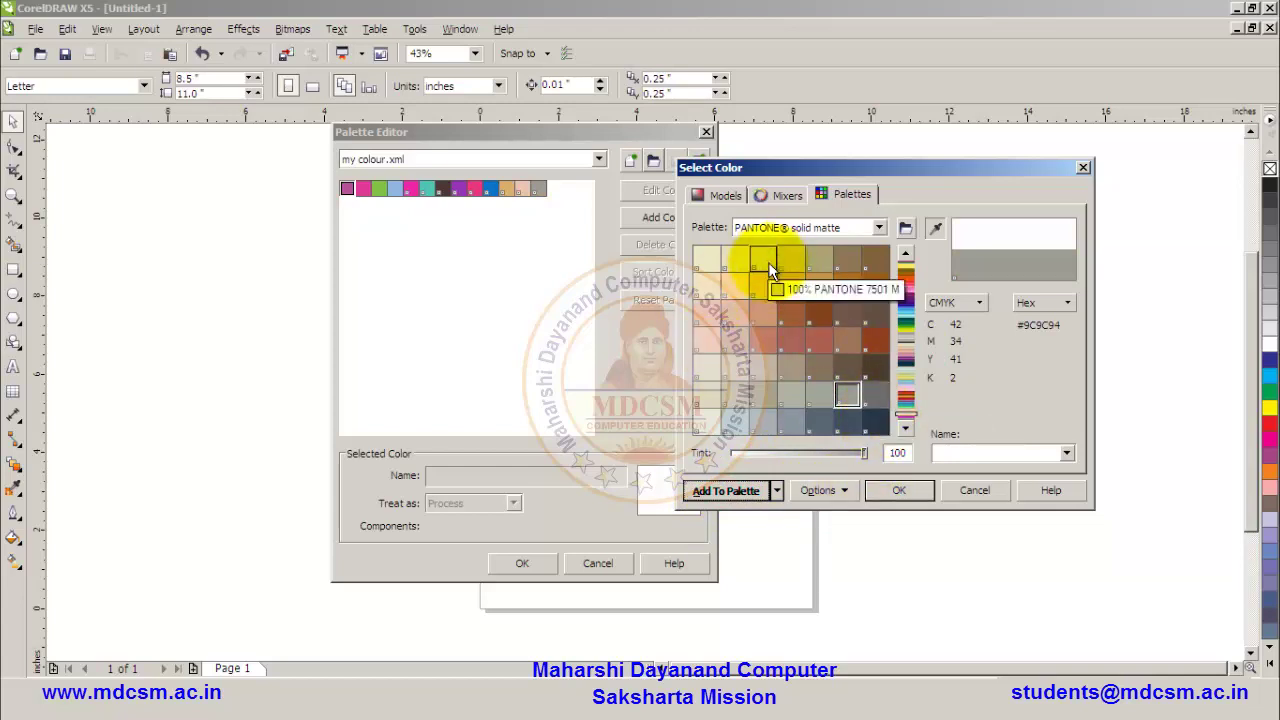
left_click(898, 490)
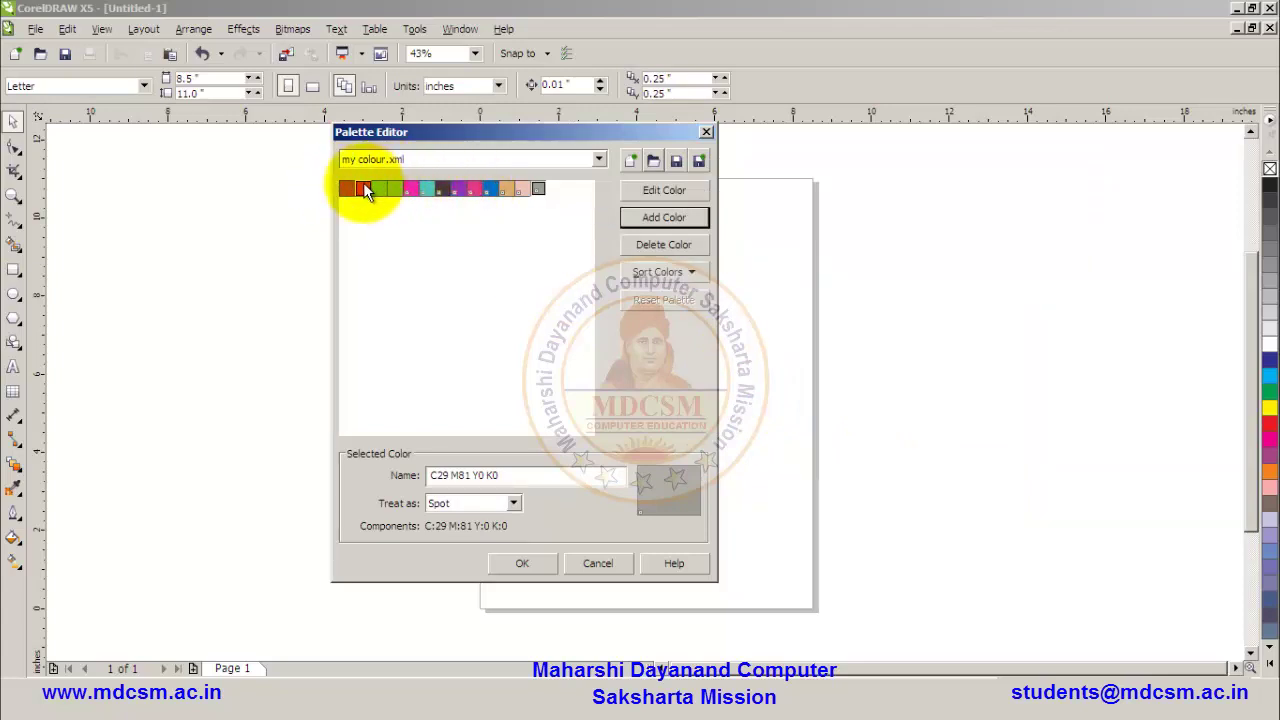
left_click(522, 563)
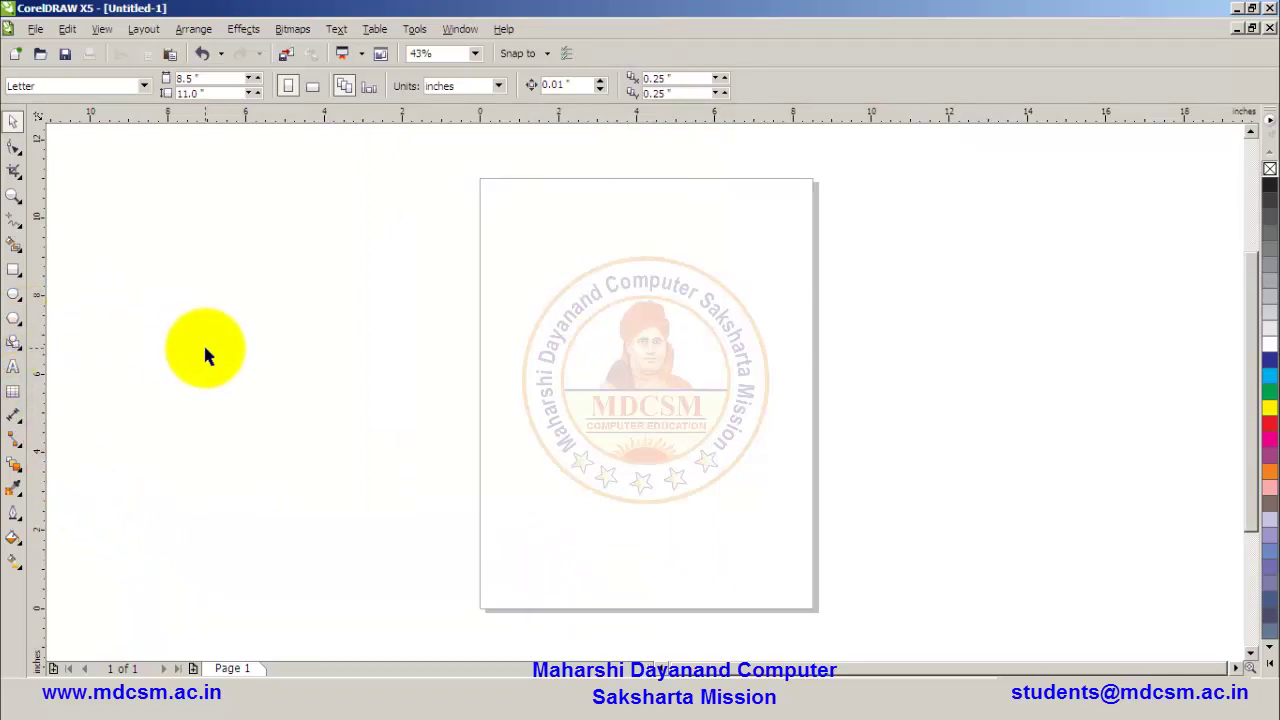
Open the custom palette file "my colour" from the Desktop so it is available in the workspace
left_click(414, 30)
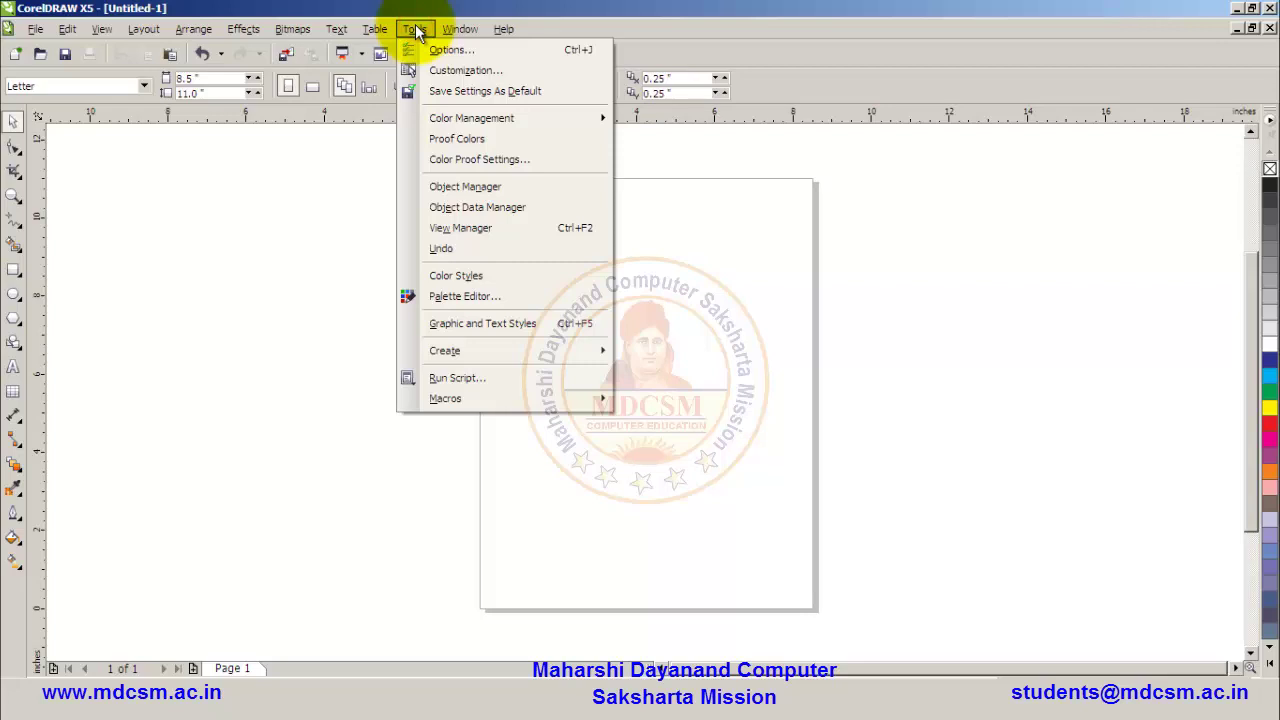
mouse_move(450, 30)
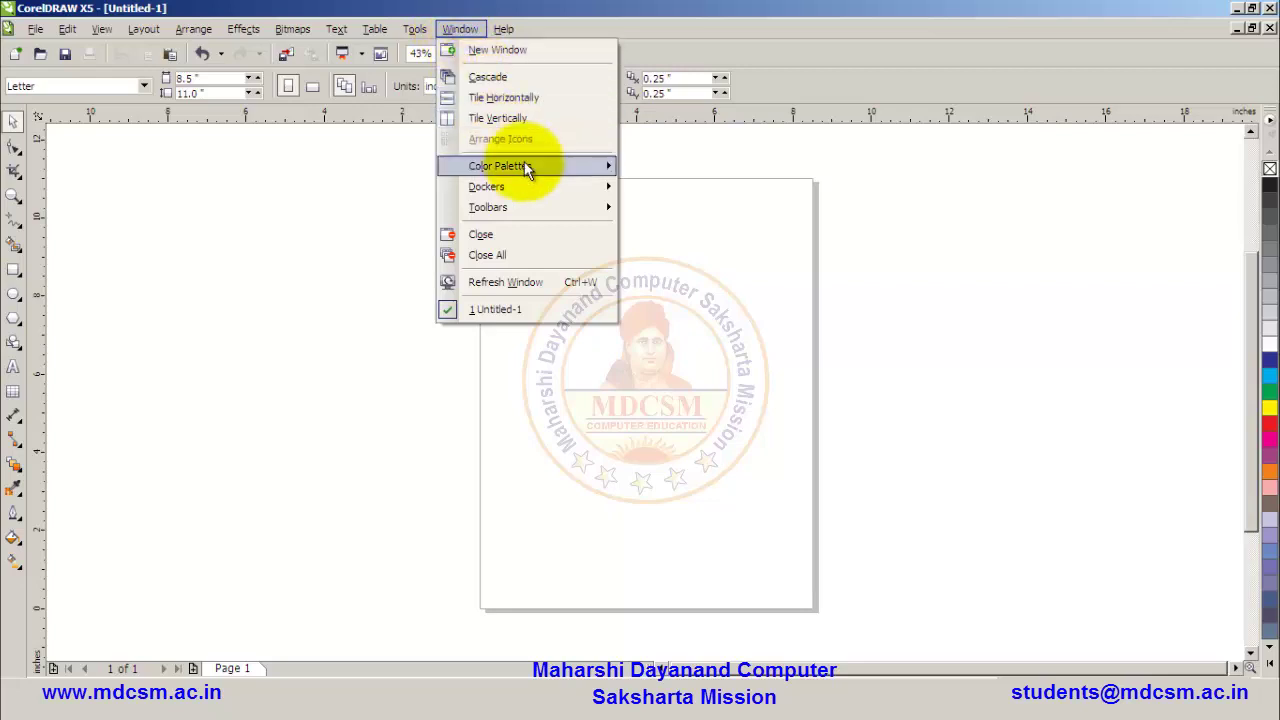
mouse_move(523, 165)
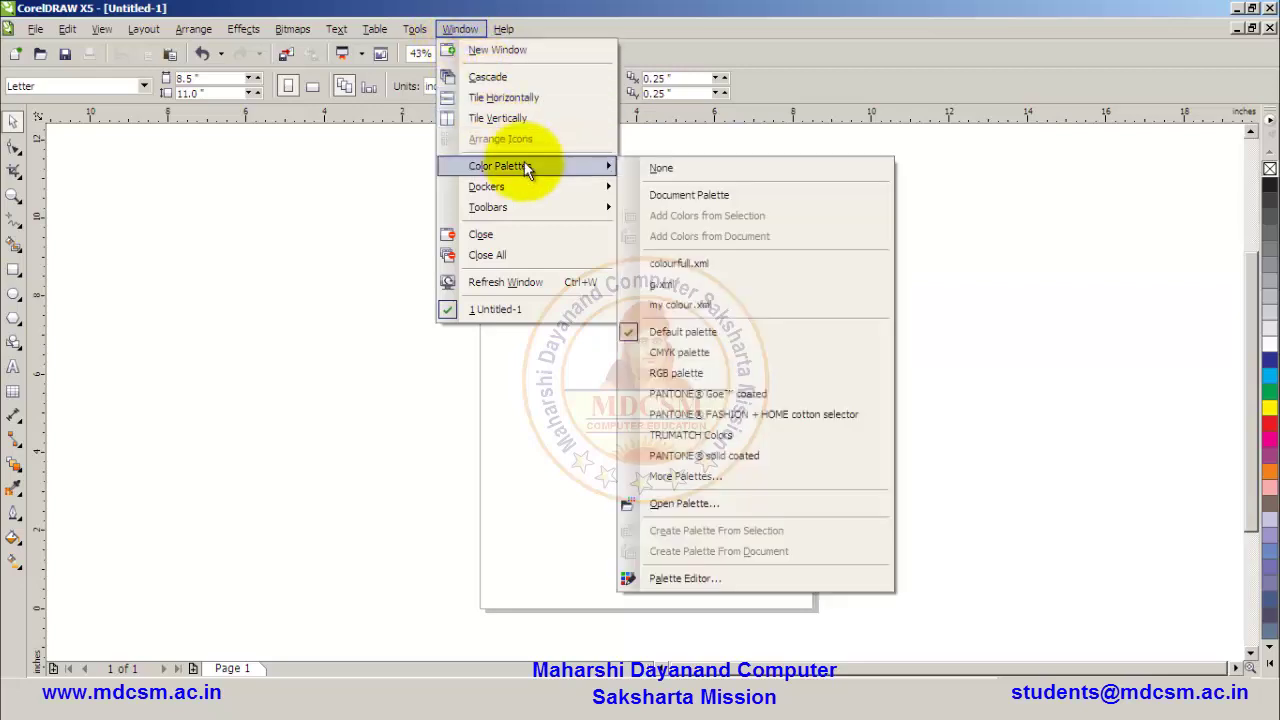
left_click(713, 500)
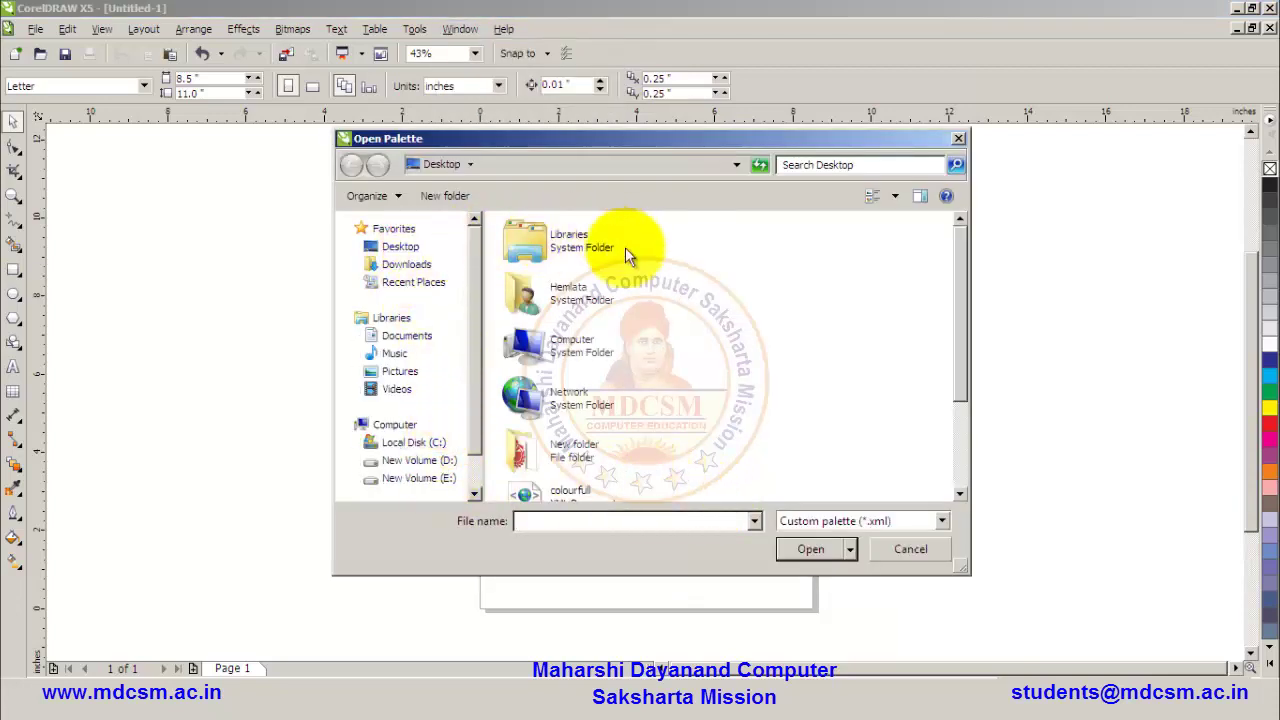
left_click(403, 249)
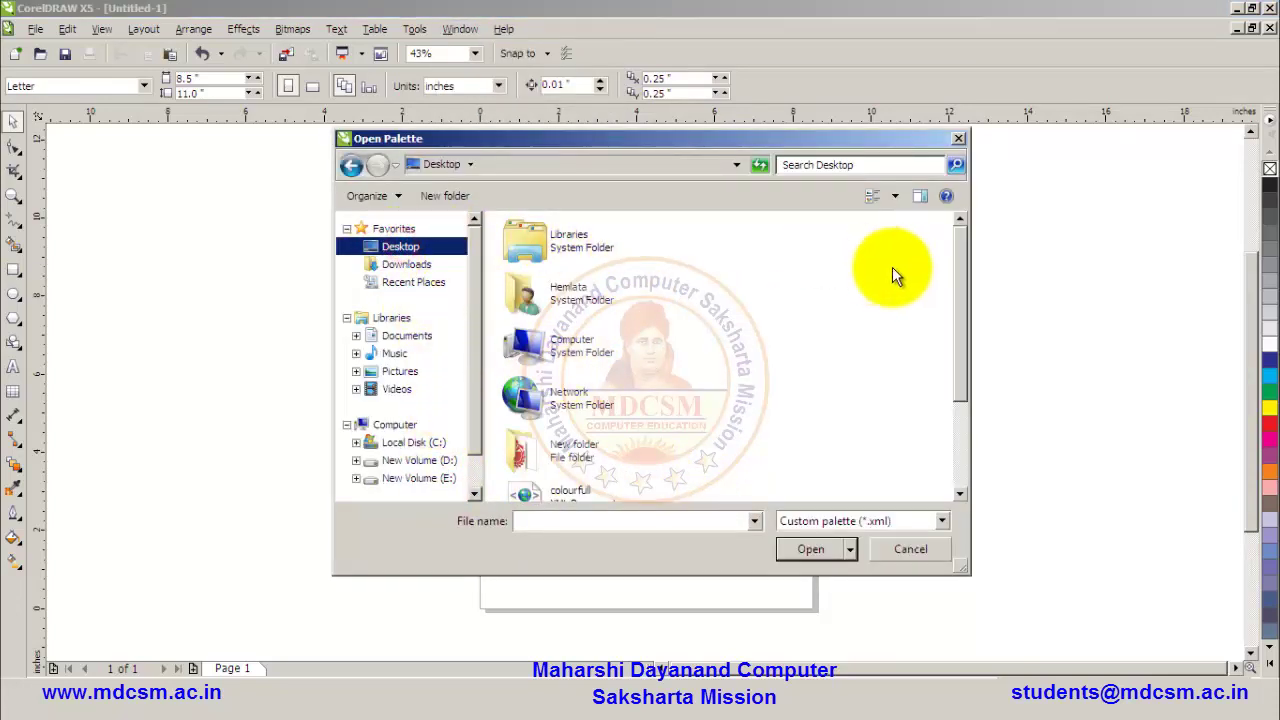
left_click_drag(959, 273, 980, 363)
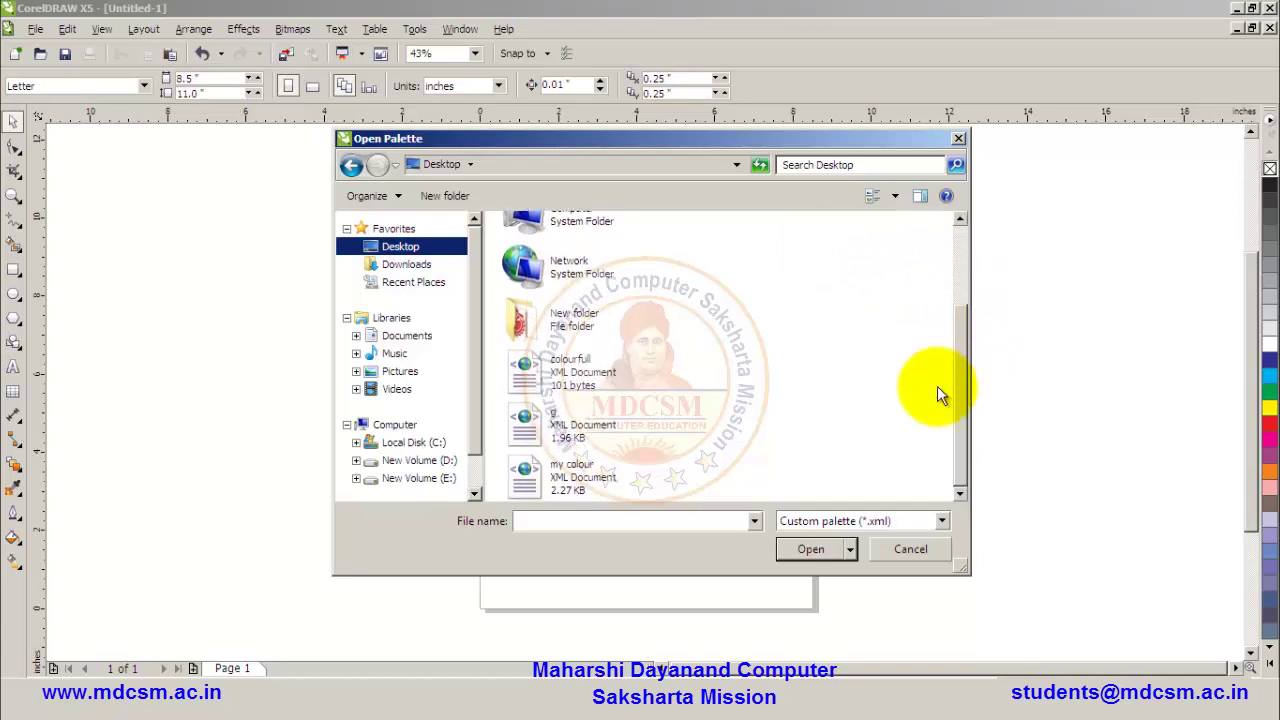
left_click(582, 482)
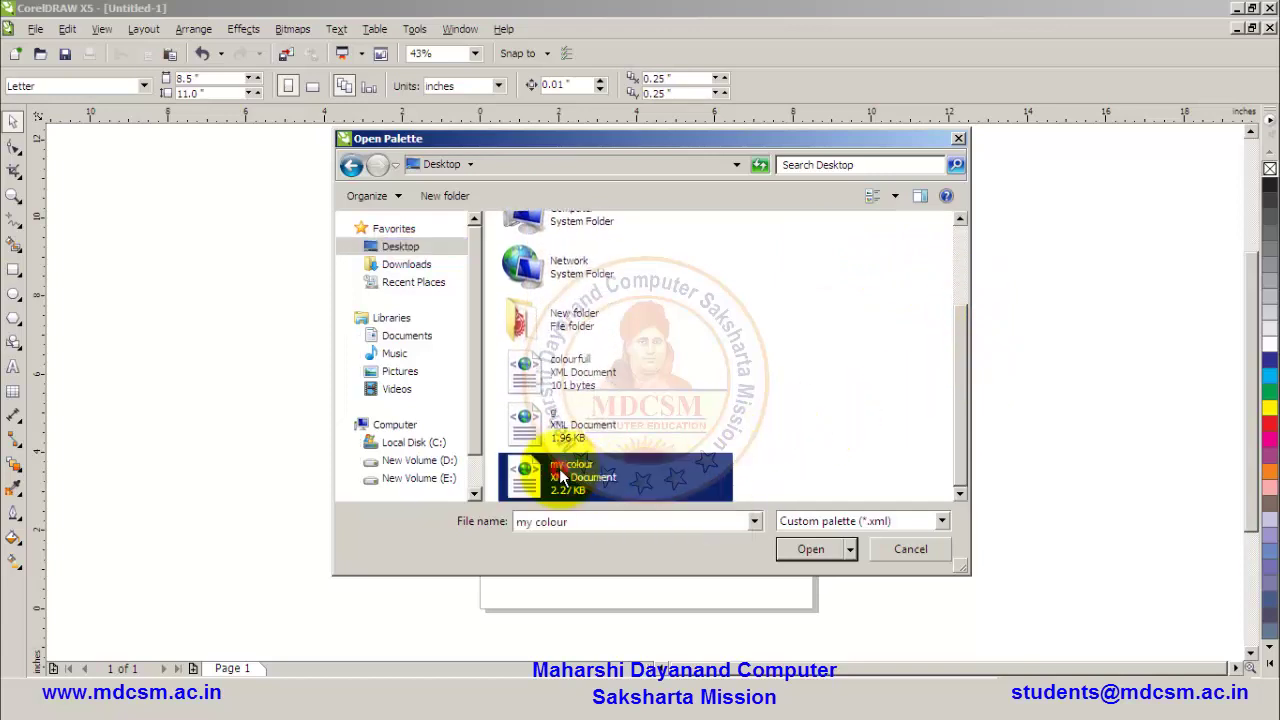
left_click(812, 551)
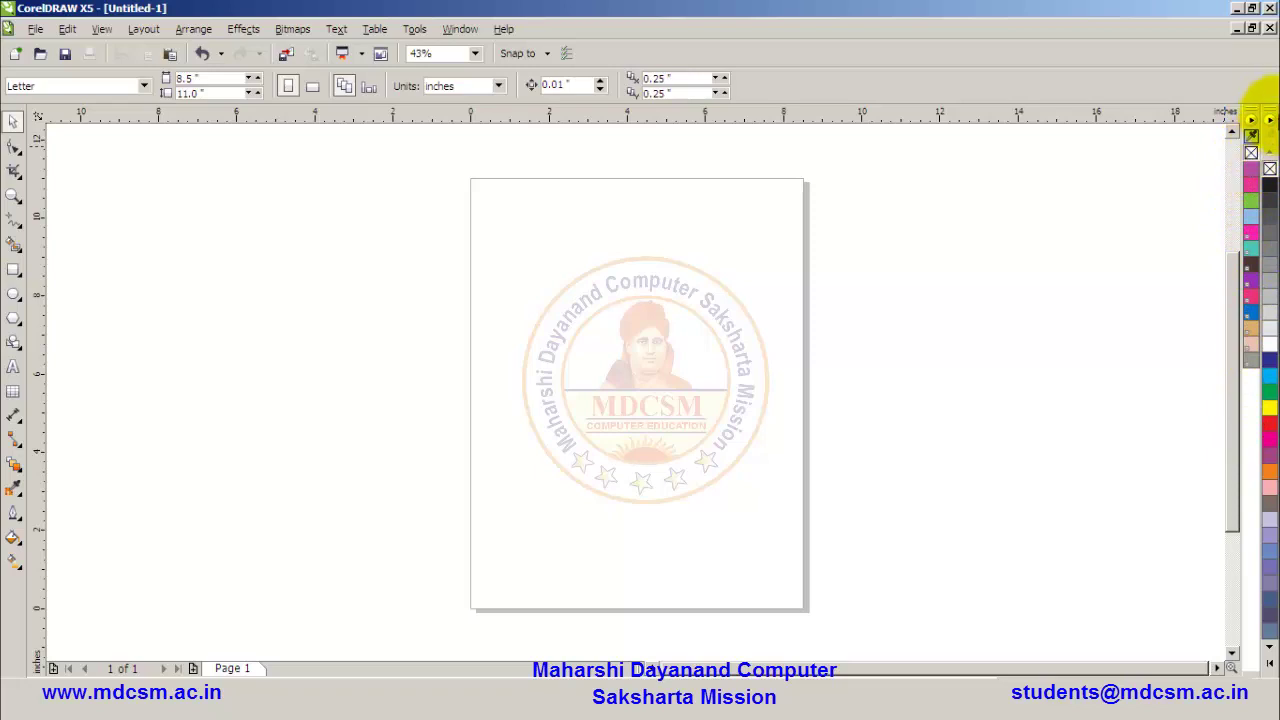
Undock the default palette and close it, leaving only the custom palette docked
left_click_drag(1254, 128, 902, 240)
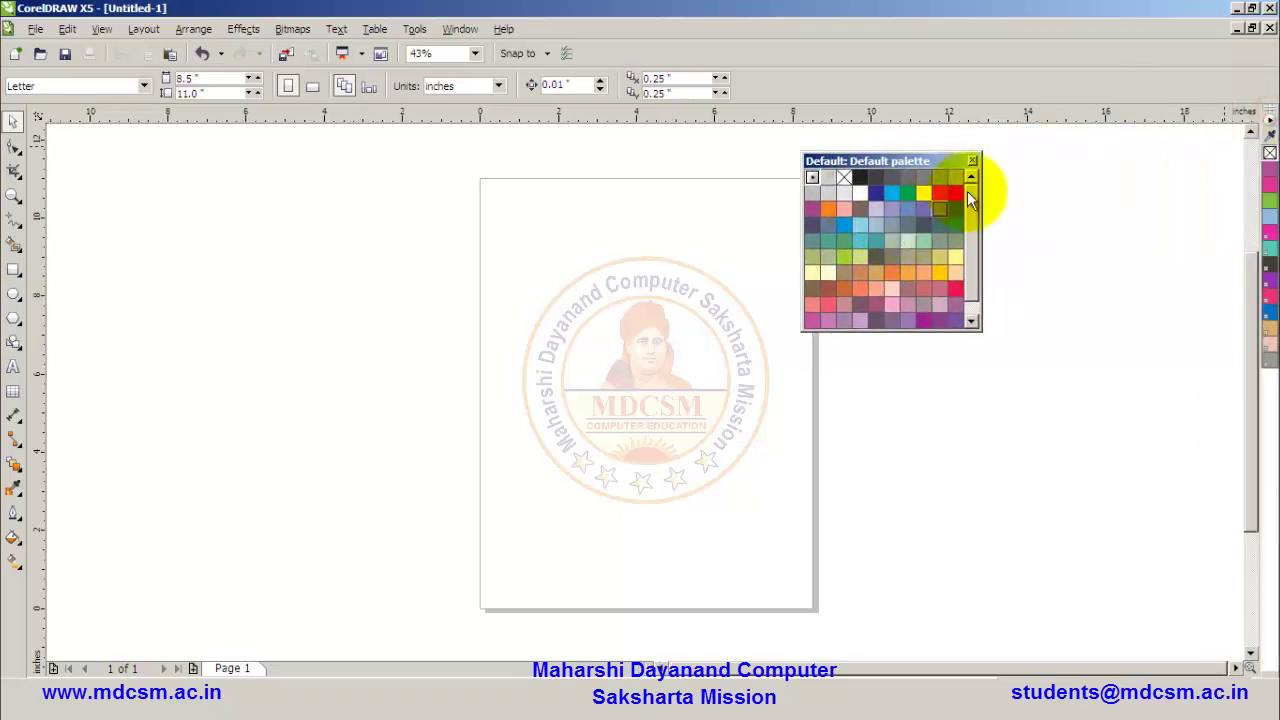
left_click(972, 162)
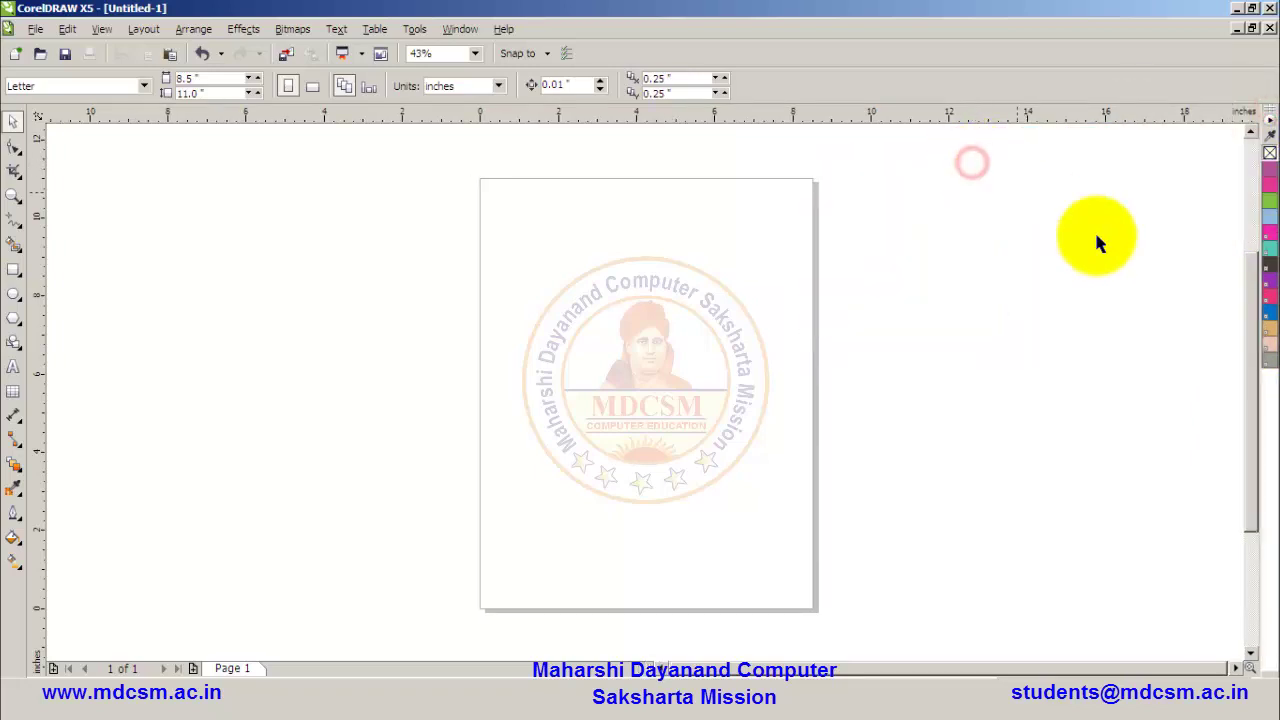